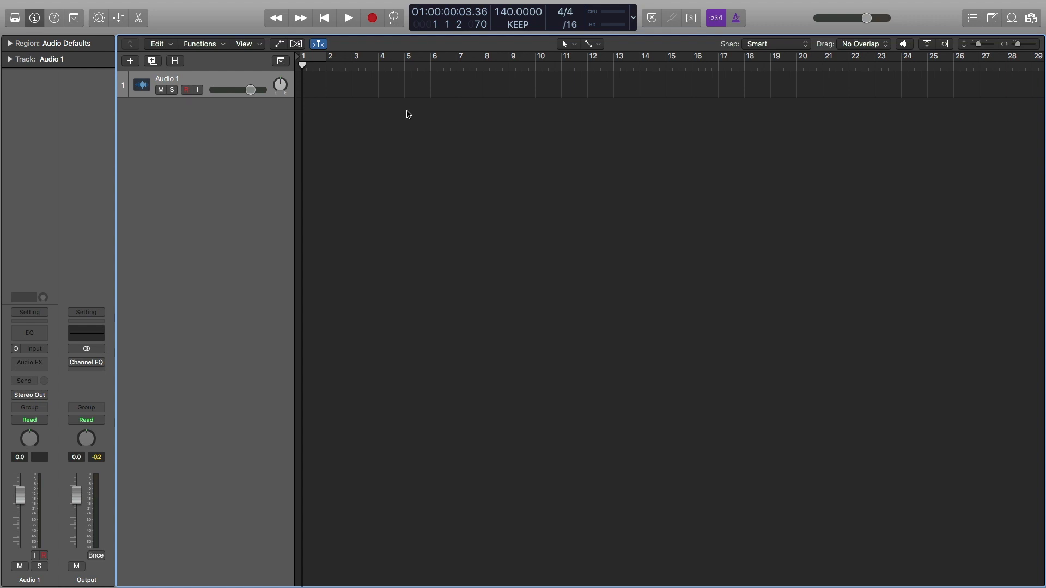
# Create a new software instrument track using the stereo ES2 synthesizer
pyautogui.click(132, 61)
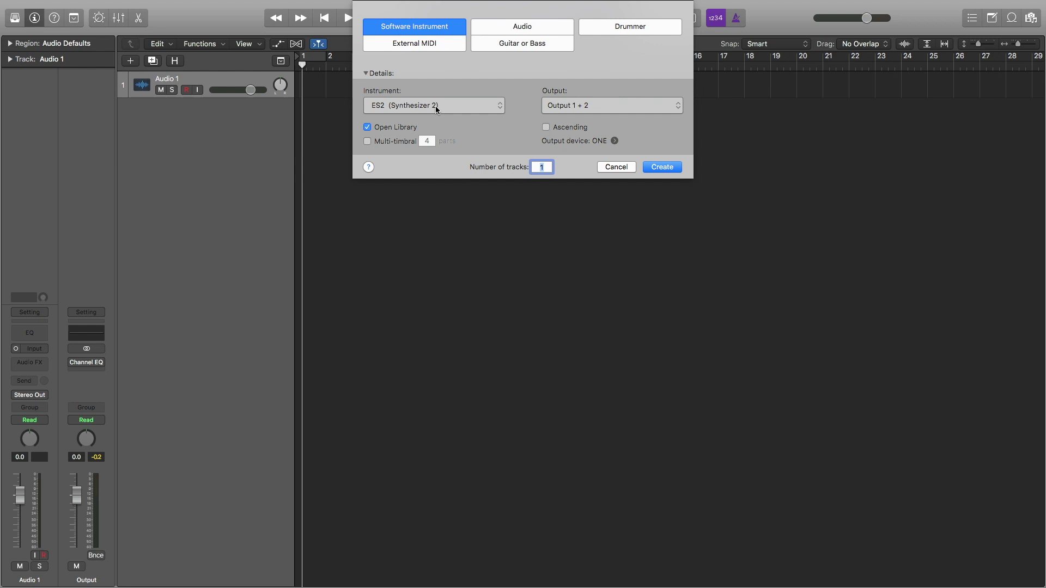
pyautogui.click(436, 109)
pyautogui.moveTo(479, 218)
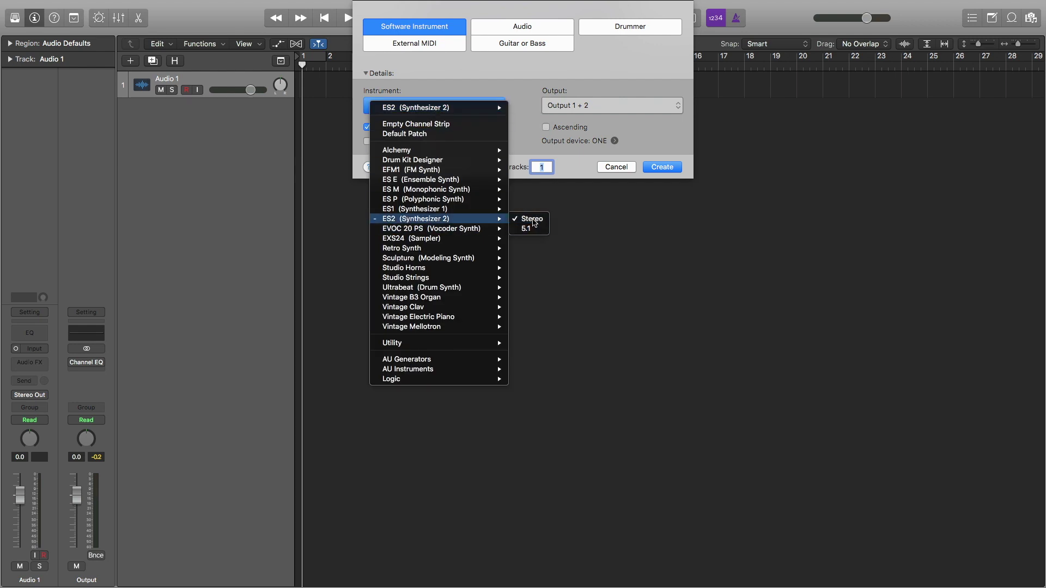
pyautogui.click(531, 219)
pyautogui.click(655, 168)
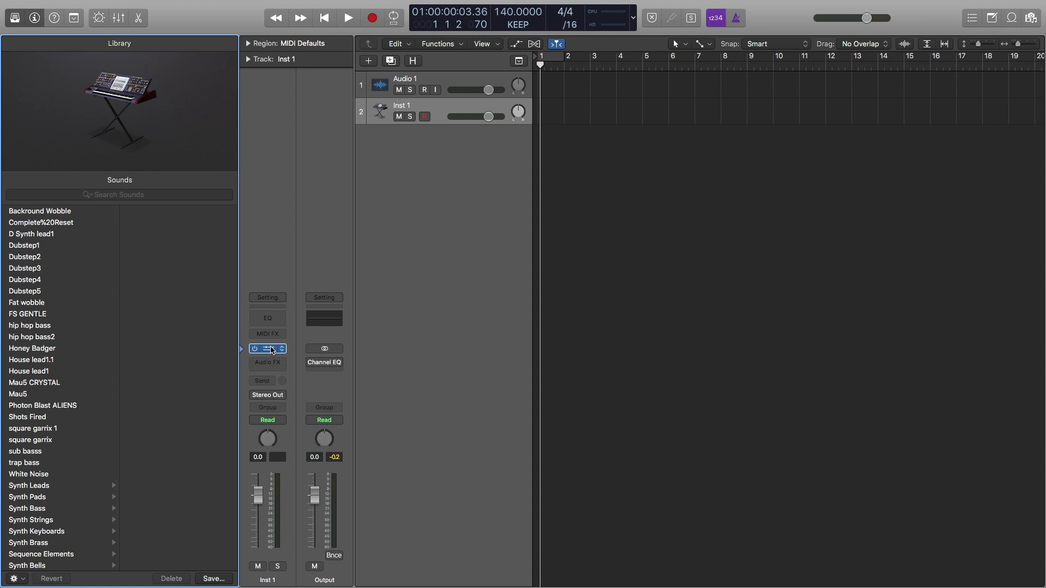
# Open the ES2 and load the Tutorial Settings > Analog Saw Init preset
pyautogui.click(269, 350)
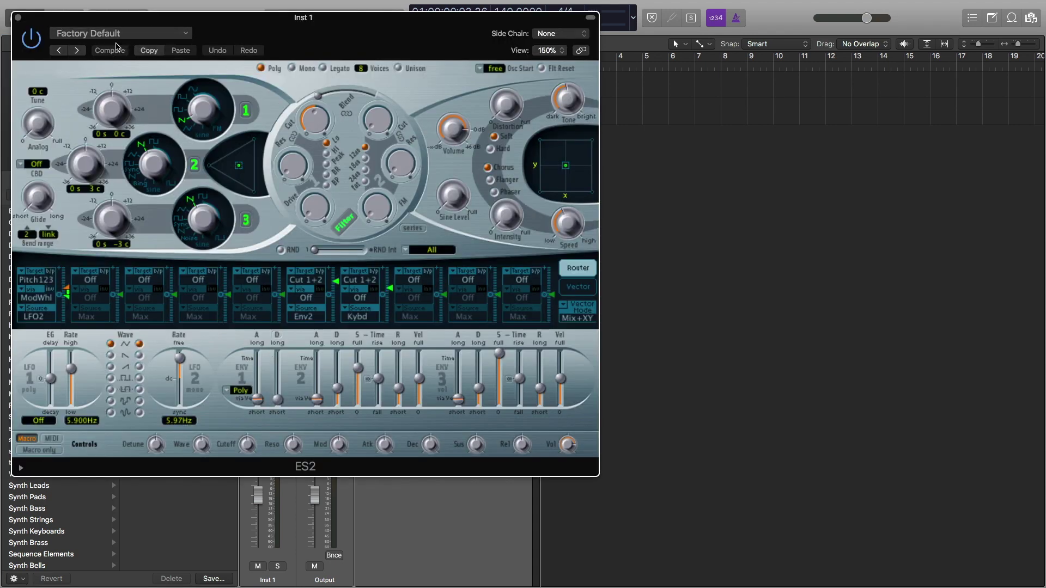
pyautogui.click(142, 36)
pyautogui.scroll(-3, 109, 414)
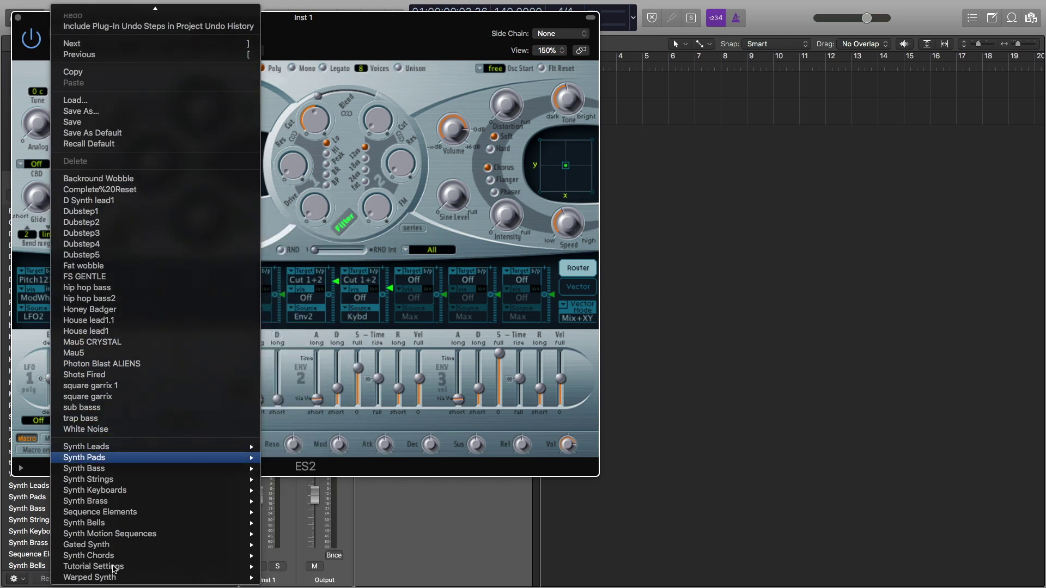
pyautogui.moveTo(112, 569)
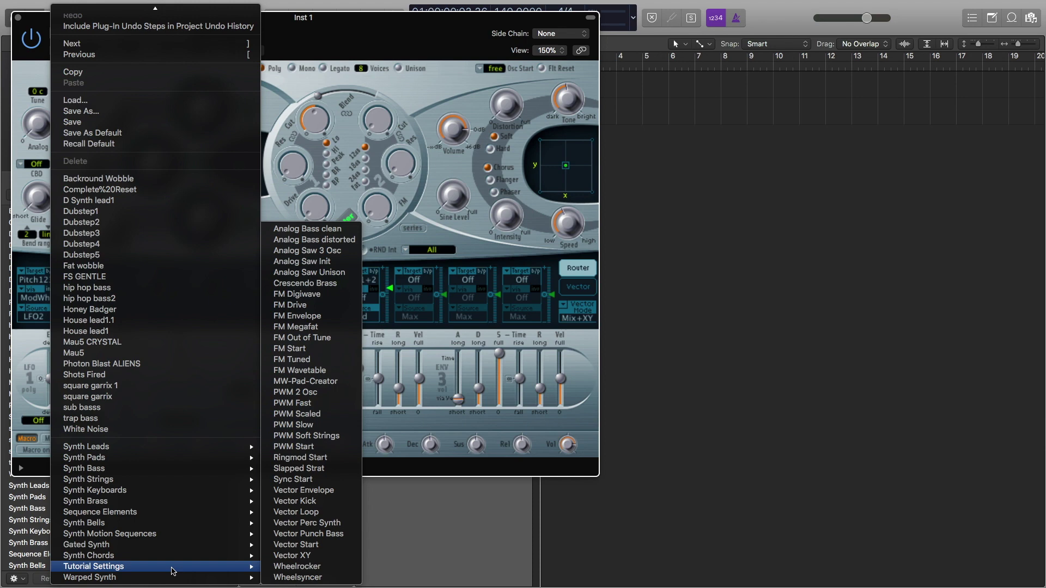
pyautogui.click(306, 263)
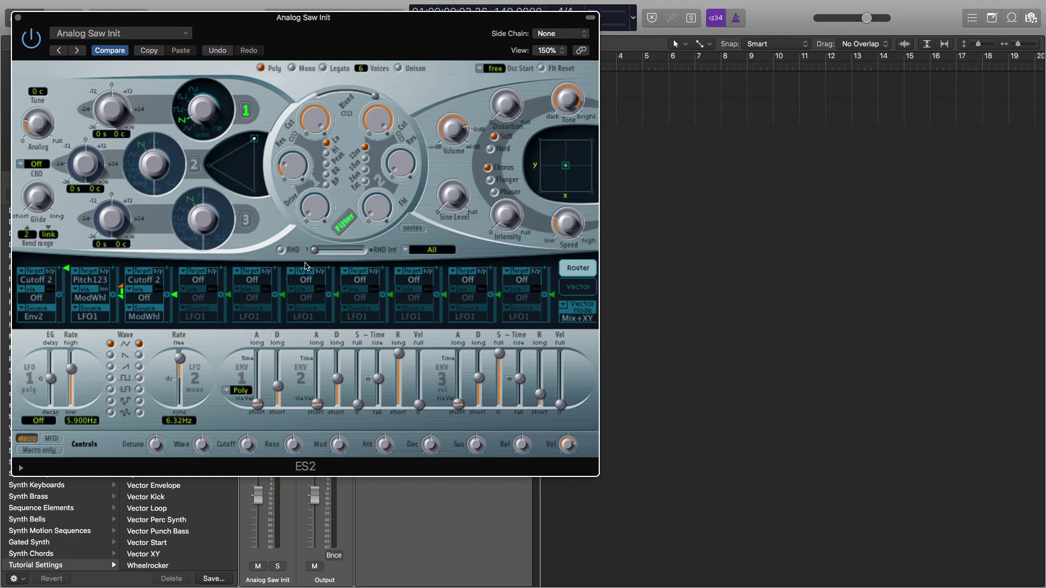
# Open Musical Typing with Cmd+K and play a few test notes on the synth
pyautogui.press('super+k')
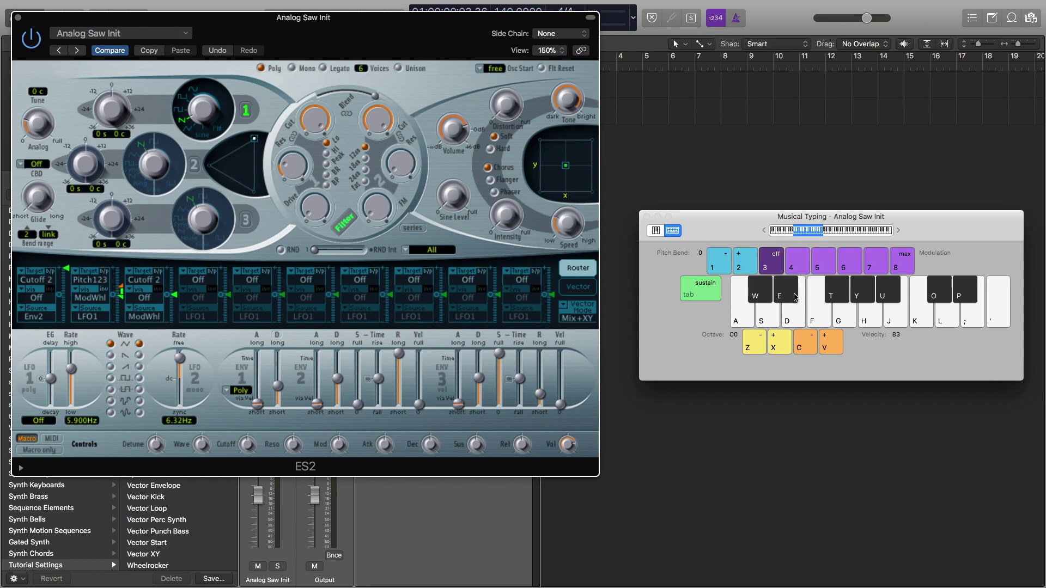
pyautogui.click(786, 300)
pyautogui.click(786, 300)
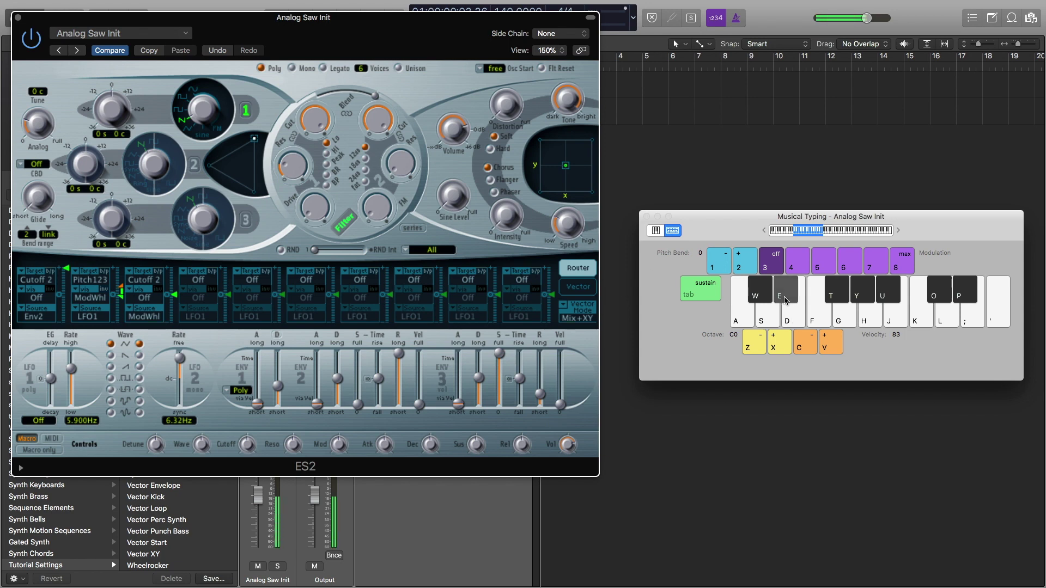
pyautogui.click(786, 300)
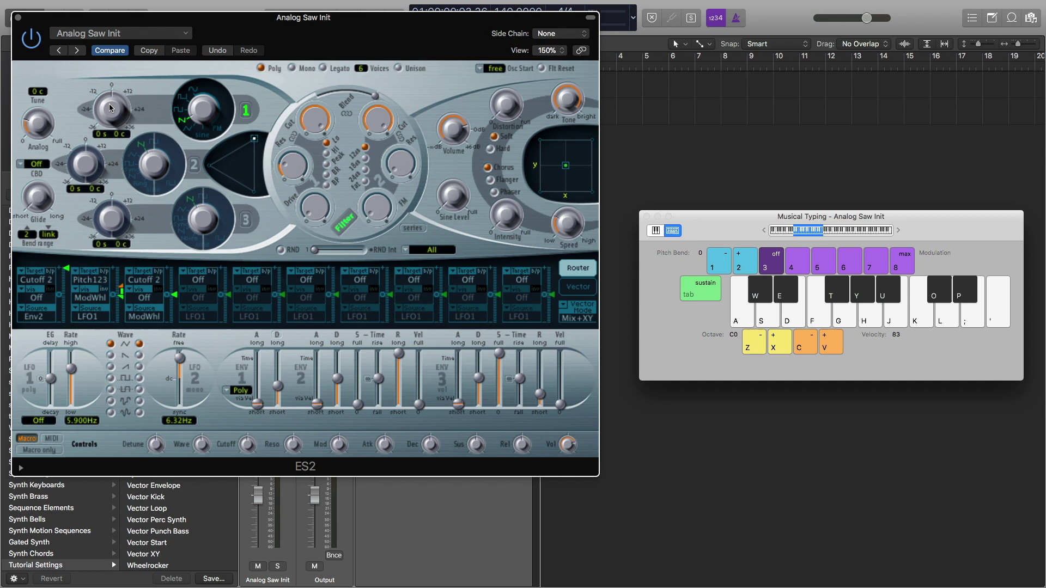
# Tune oscillator 1 to -12 semitones, raise Analog, and set its waveform to sine
pyautogui.moveTo(111, 107); pyautogui.dragTo(105, 132)
pyautogui.press('e')
pyautogui.press('e')
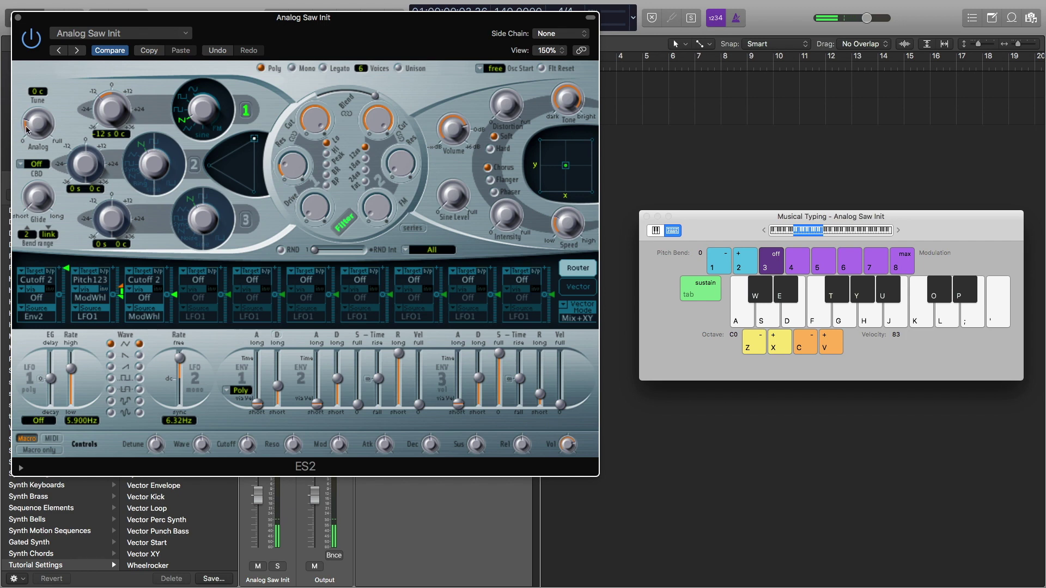
pyautogui.moveTo(26, 129); pyautogui.dragTo(58, 209)
pyautogui.moveTo(206, 112); pyautogui.dragTo(206, 135)
pyautogui.press('e')
pyautogui.press('e')
# Enable oscillator 3 as Noise and blend about 8% of it into the mix
pyautogui.click(246, 220)
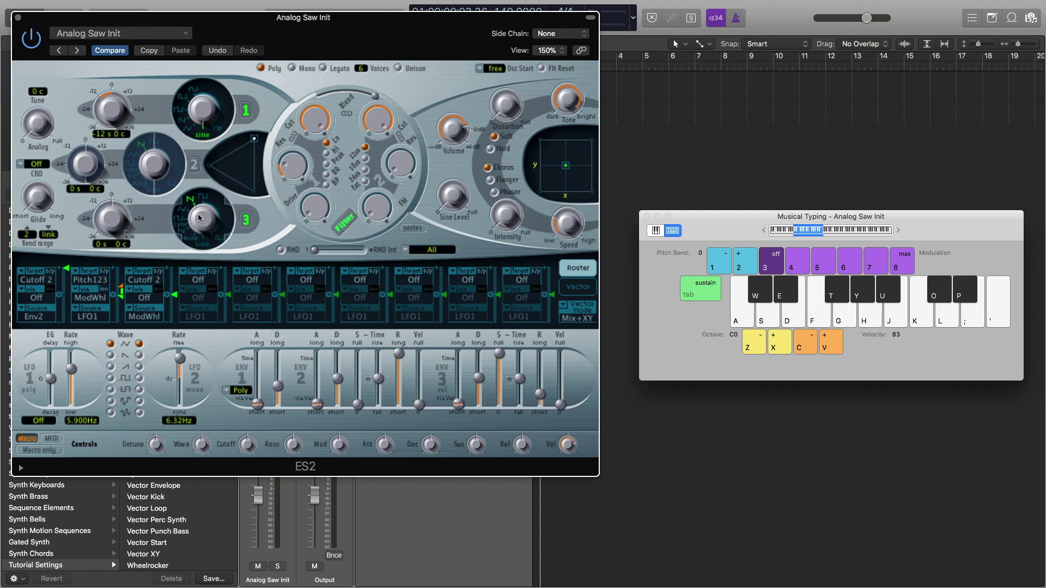
pyautogui.moveTo(199, 233); pyautogui.dragTo(210, 267)
pyautogui.click(254, 139)
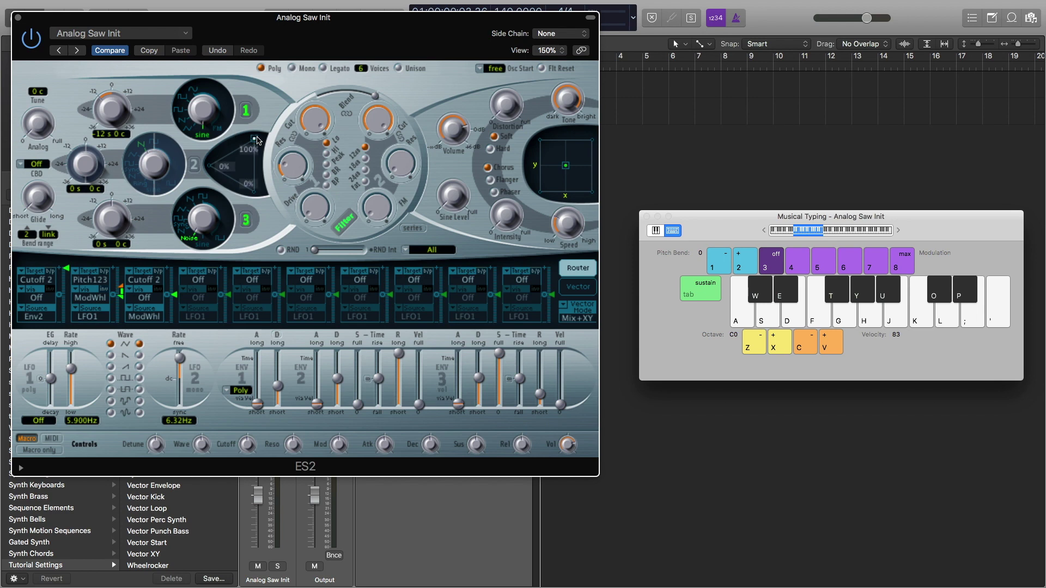
pyautogui.moveTo(258, 138); pyautogui.dragTo(262, 139)
pyautogui.press('e')
pyautogui.press('e')
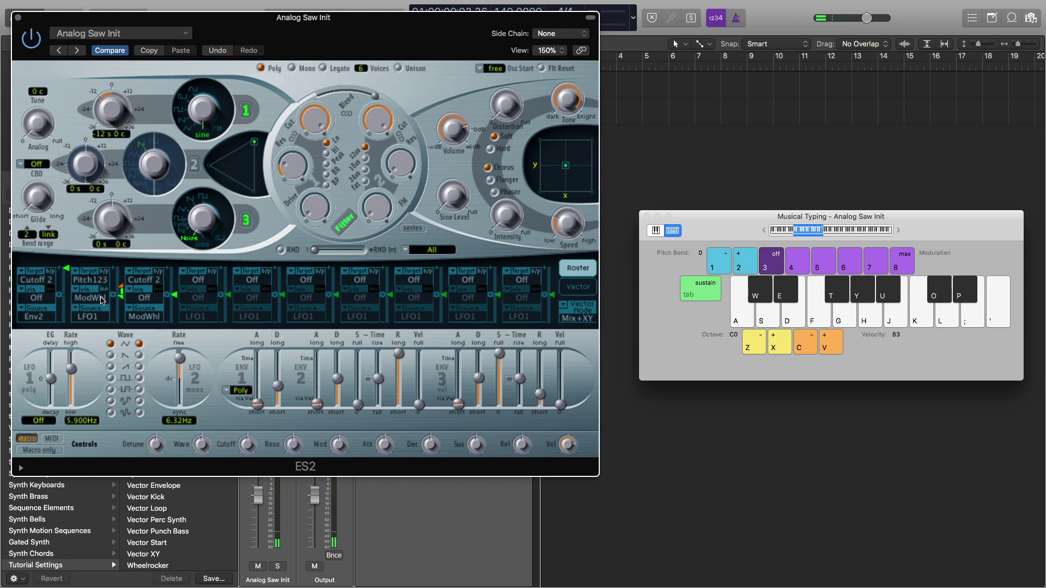
# Set the pitch route's Via to Off, raise the amount to 0.51, and use Env1 as source
pyautogui.click(101, 300)
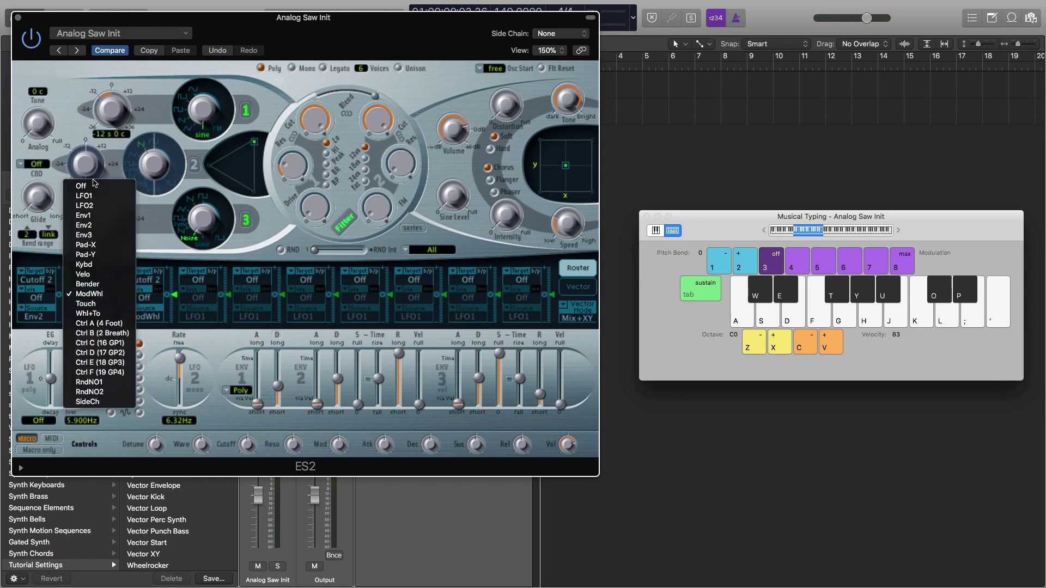
pyautogui.click(95, 188)
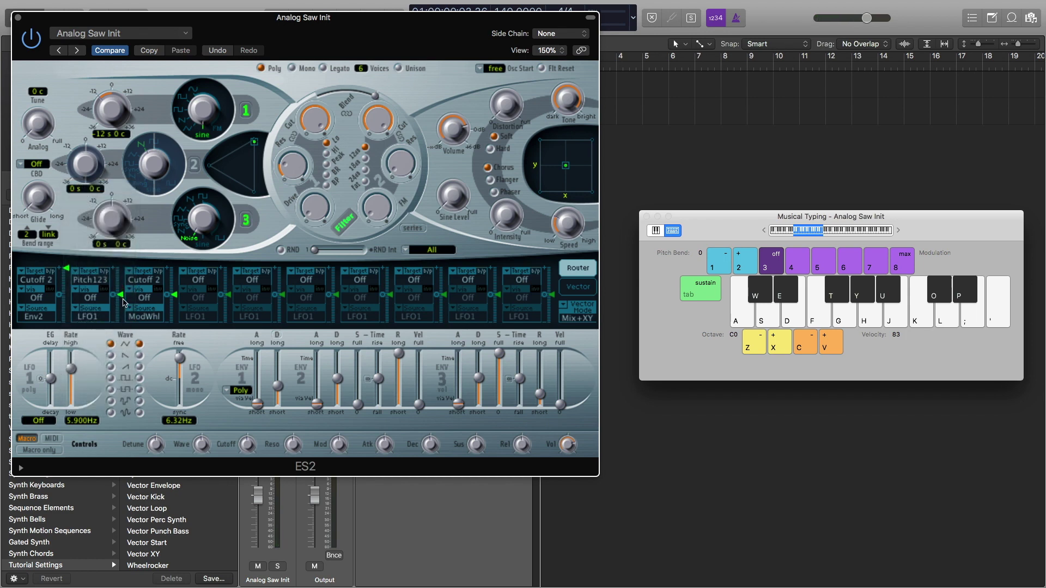
pyautogui.moveTo(120, 294); pyautogui.dragTo(109, 230)
pyautogui.click(98, 319)
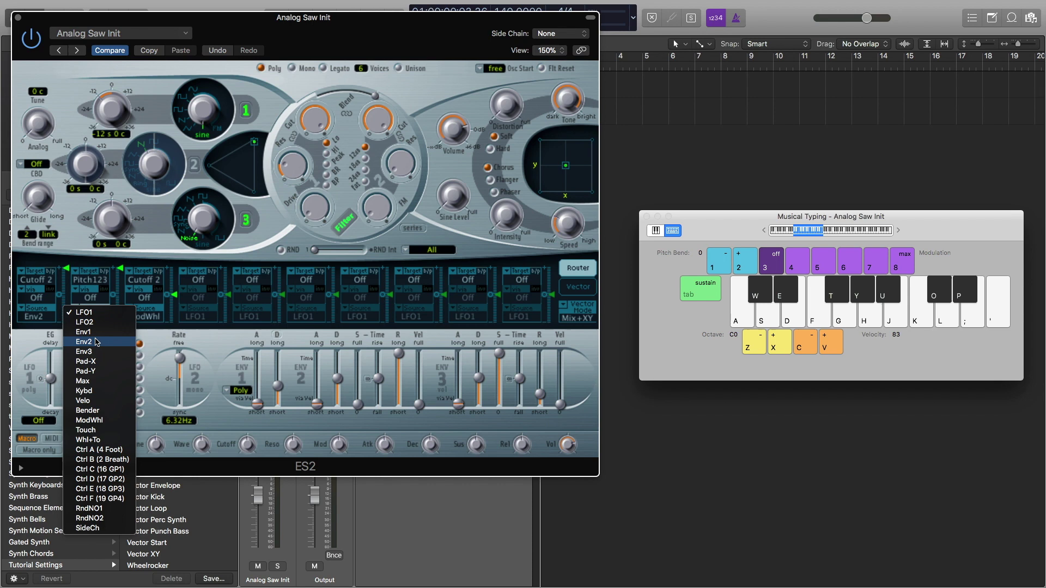
pyautogui.click(93, 333)
pyautogui.press('e')
pyautogui.press('e')
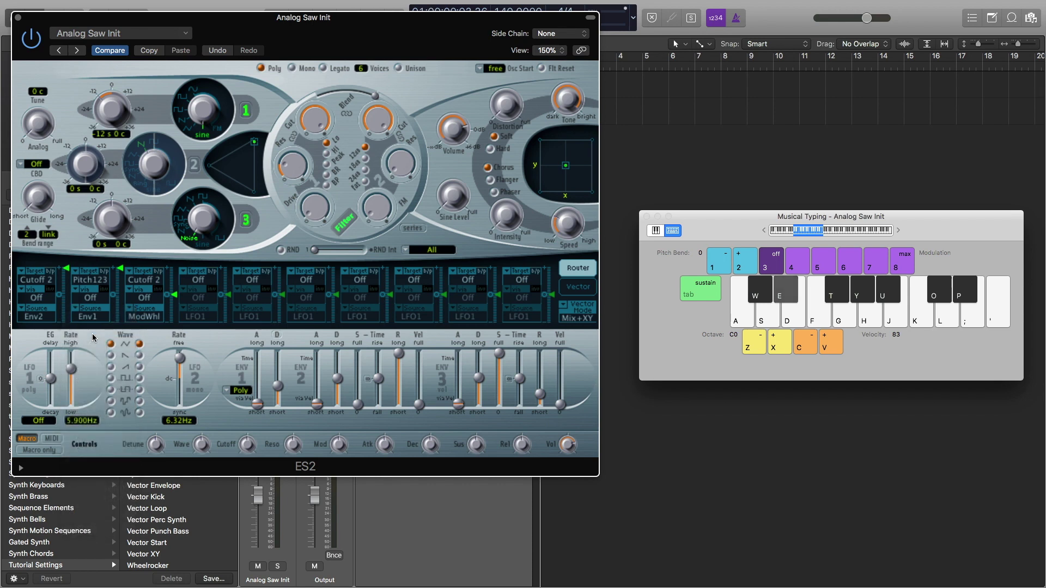
pyautogui.press('e')
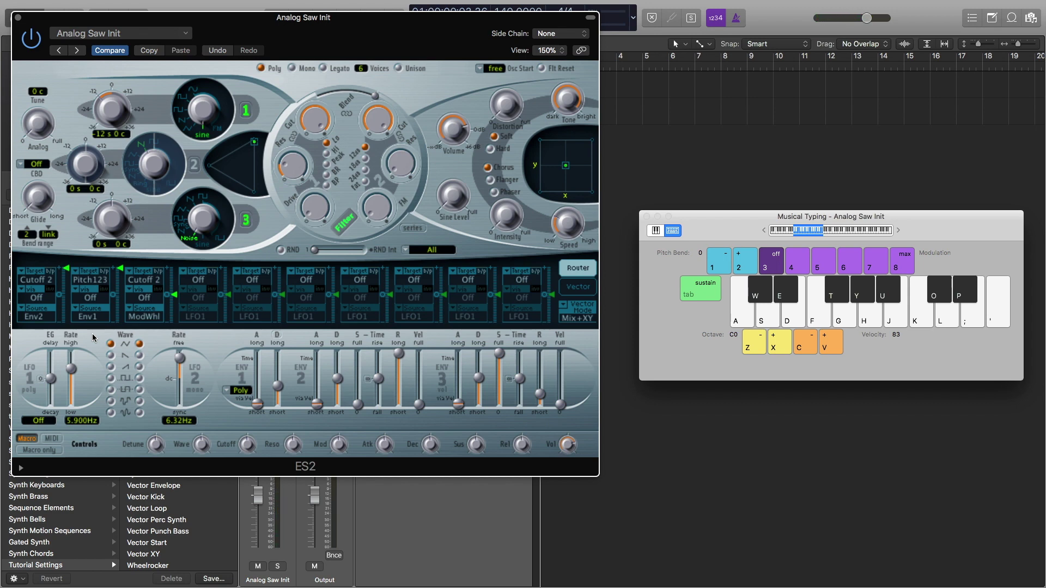
# Drag the ENV3 Decay down to 190 ms and Sustain to zero, auditioning with E
pyautogui.press('e')
pyautogui.moveTo(481, 381)
pyautogui.moveTo(482, 382); pyautogui.dragTo(482, 389)
pyautogui.press('e')
pyautogui.press('e')
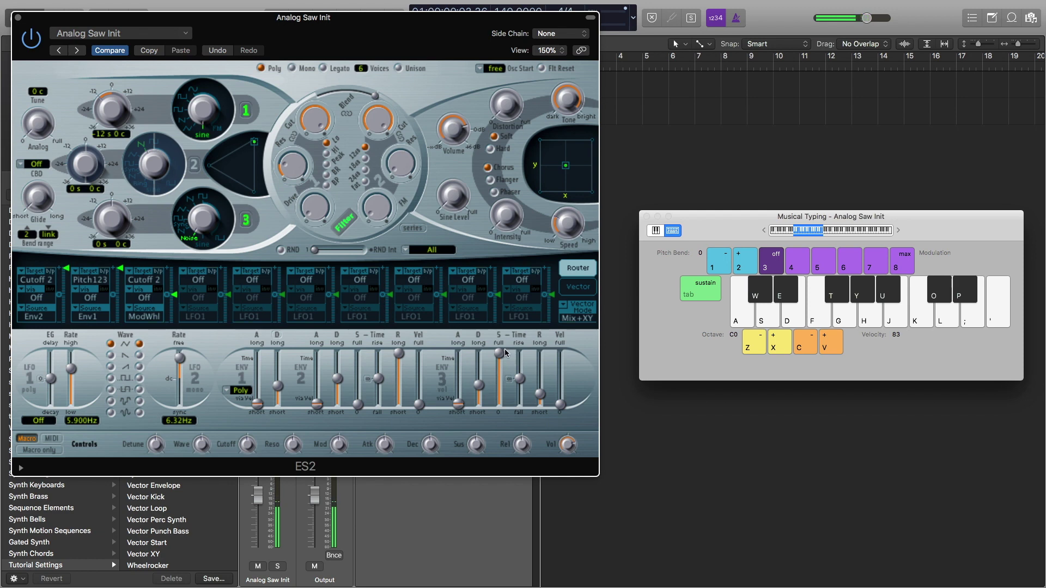
pyautogui.moveTo(501, 356); pyautogui.dragTo(500, 412)
pyautogui.press('e')
pyautogui.press('e')
pyautogui.press('e')
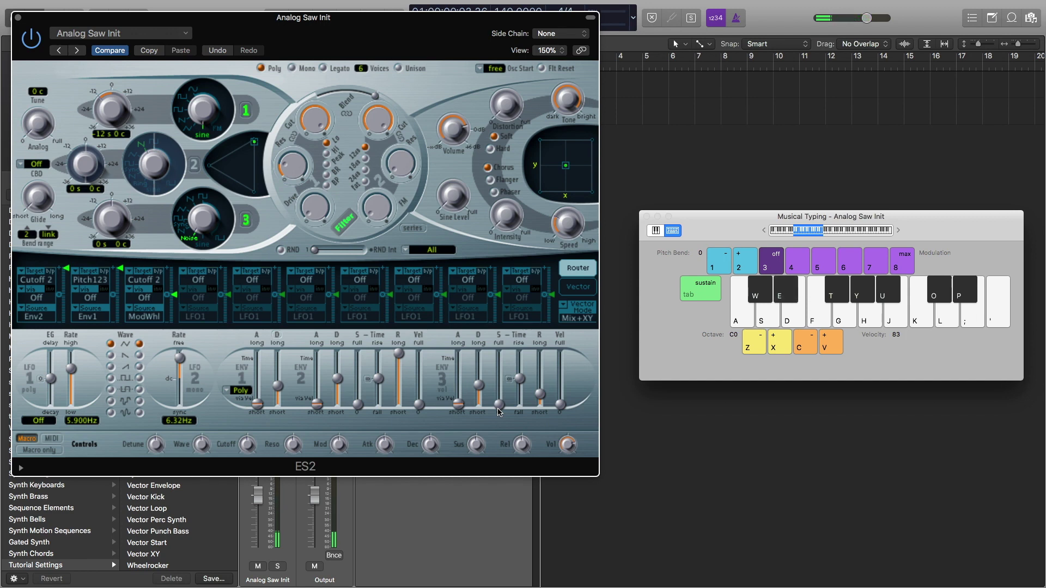
pyautogui.press('e')
# Insert a Channel EQ with a 37.5 Hz low cut and a -14.5 dB shelf at 2450 Hz
pyautogui.click(17, 19)
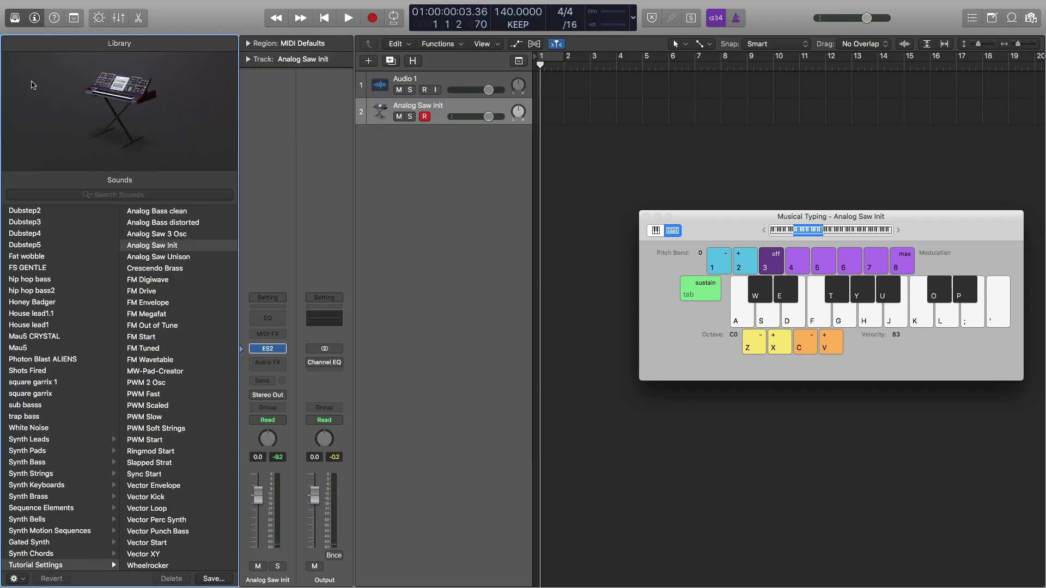
pyautogui.click(271, 319)
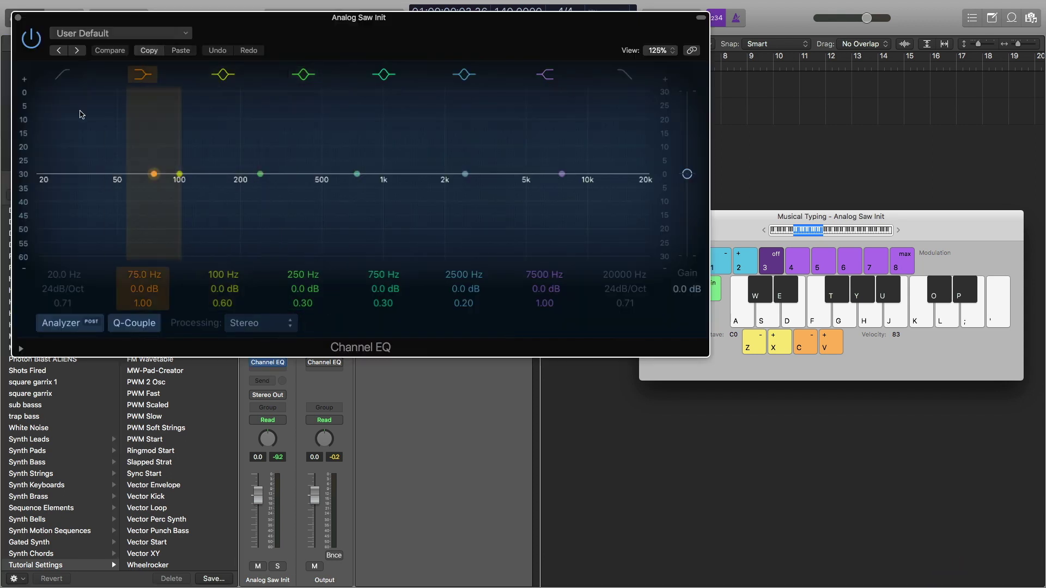
pyautogui.click(61, 78)
pyautogui.moveTo(37, 182); pyautogui.dragTo(92, 181)
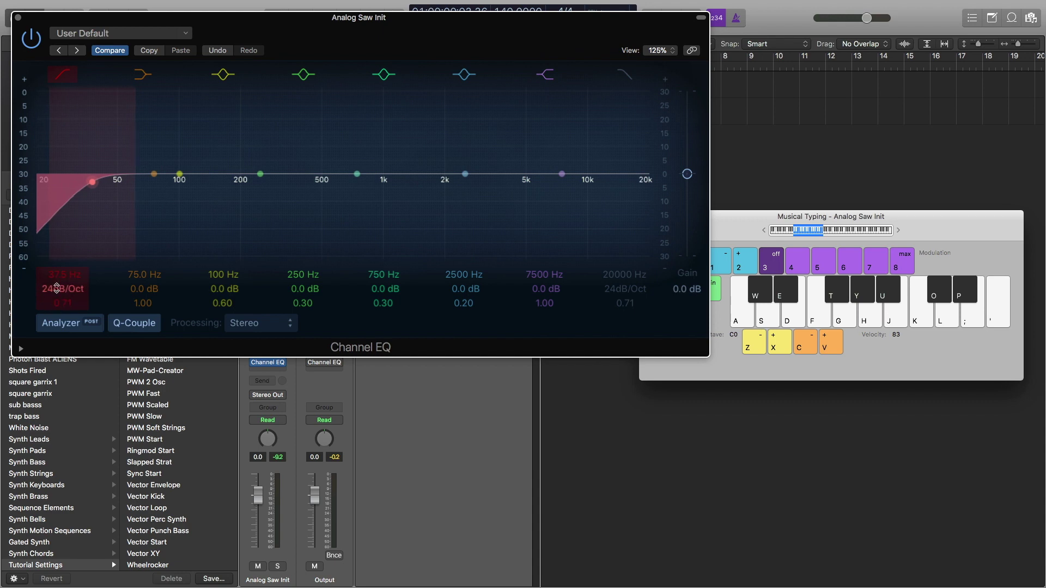
pyautogui.press('e')
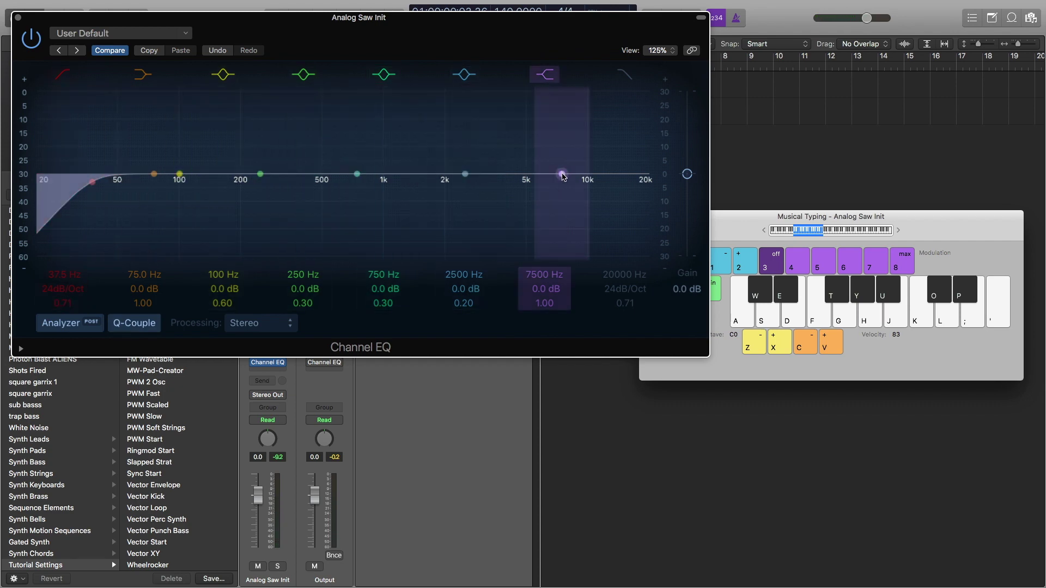
pyautogui.moveTo(562, 175); pyautogui.dragTo(454, 231)
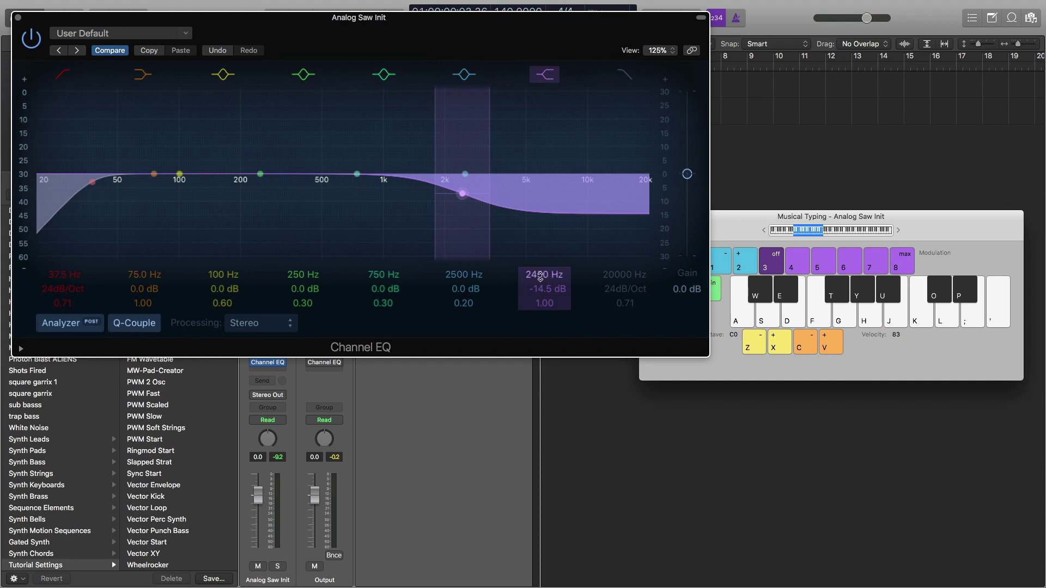
pyautogui.press('e')
pyautogui.press('e')
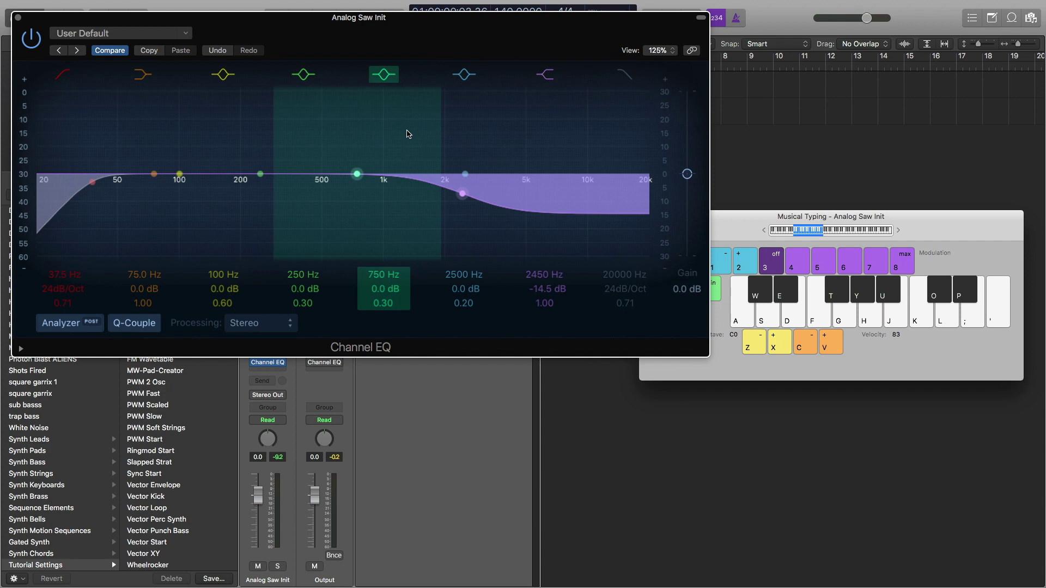
pyautogui.press('e')
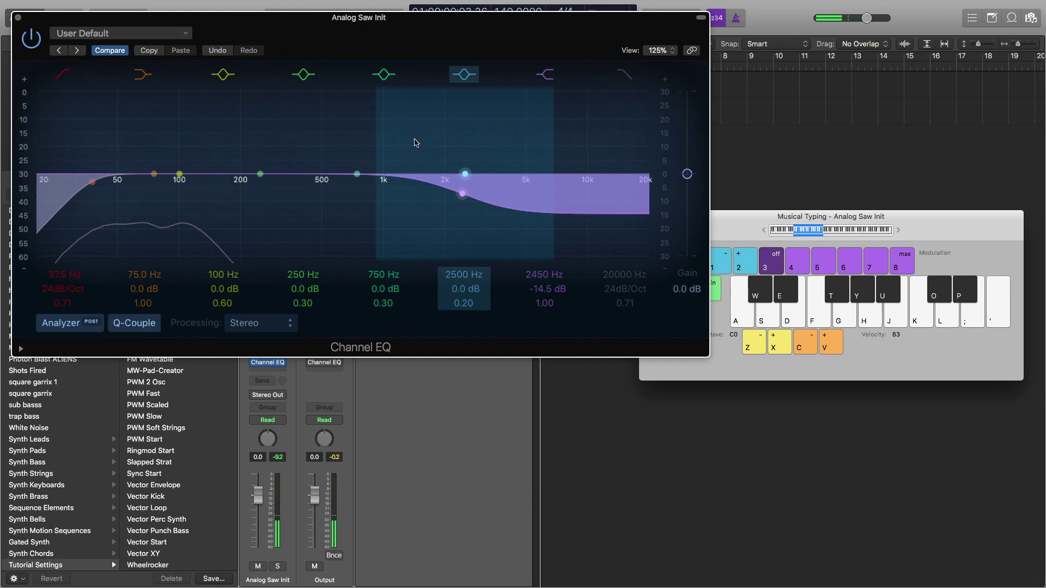
pyautogui.click(18, 18)
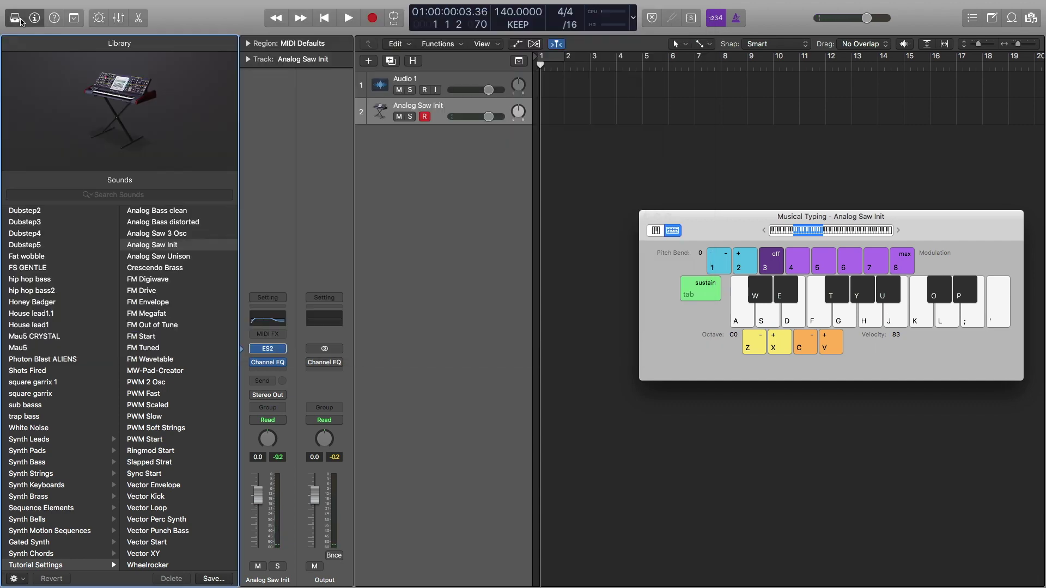
# Insert stereo Distortion with Output -9.0 dB, Drive 8.5 dB and Tone 20000 Hz
pyautogui.click(275, 373)
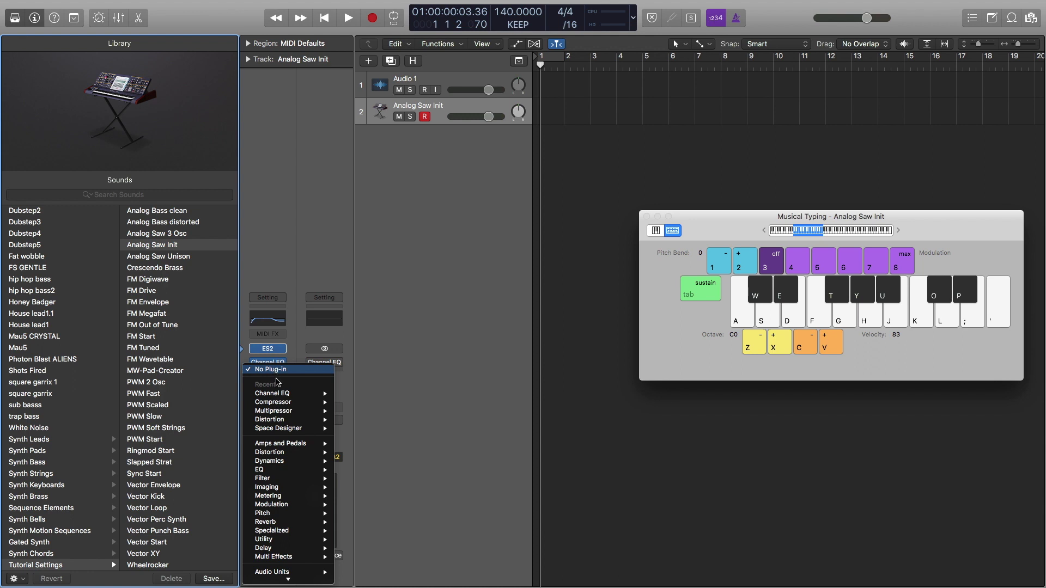
pyautogui.moveTo(283, 455)
pyautogui.moveTo(384, 471)
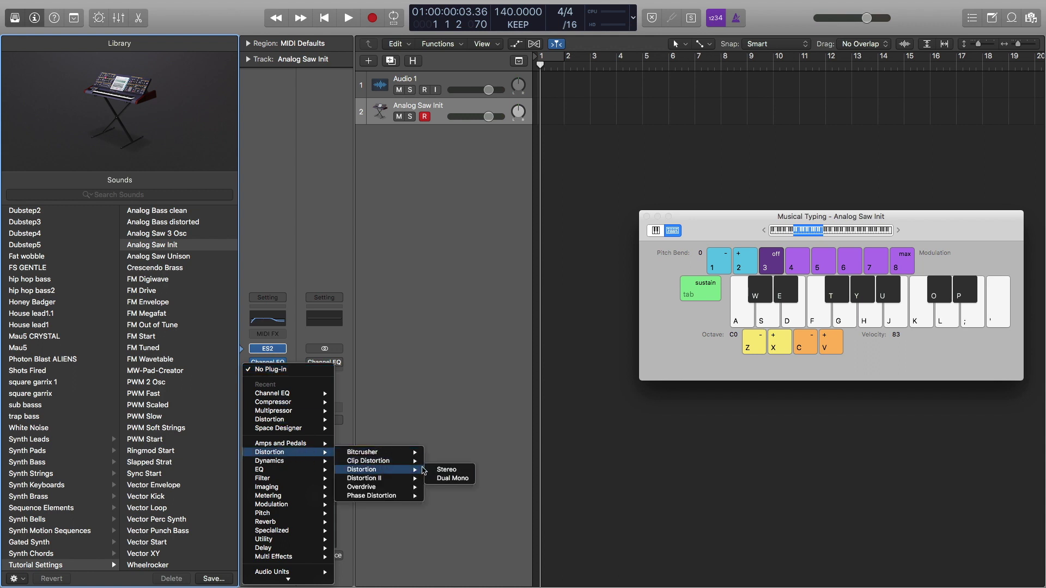
pyautogui.click(441, 469)
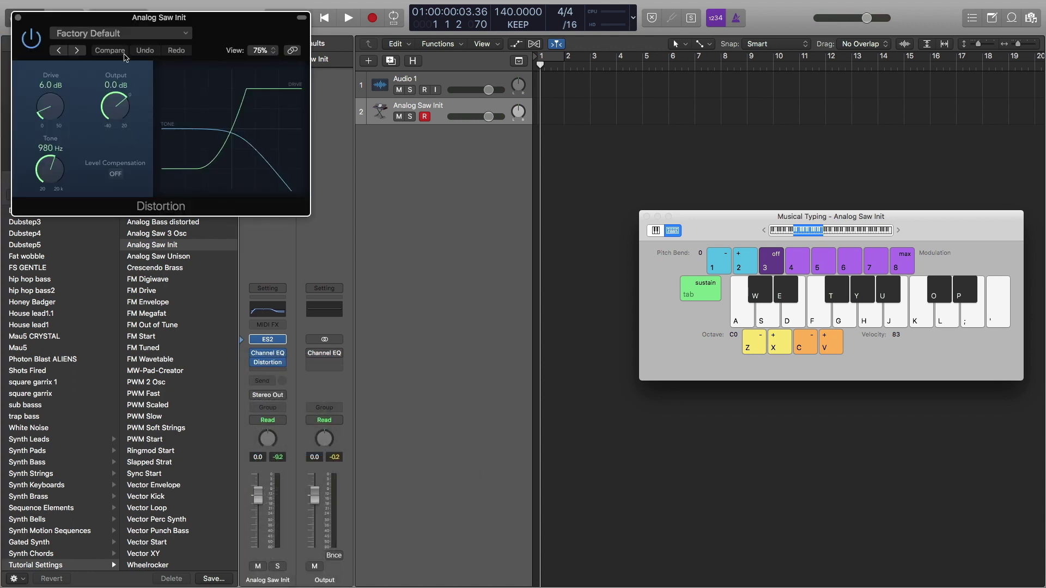
pyautogui.moveTo(116, 99); pyautogui.dragTo(116, 106)
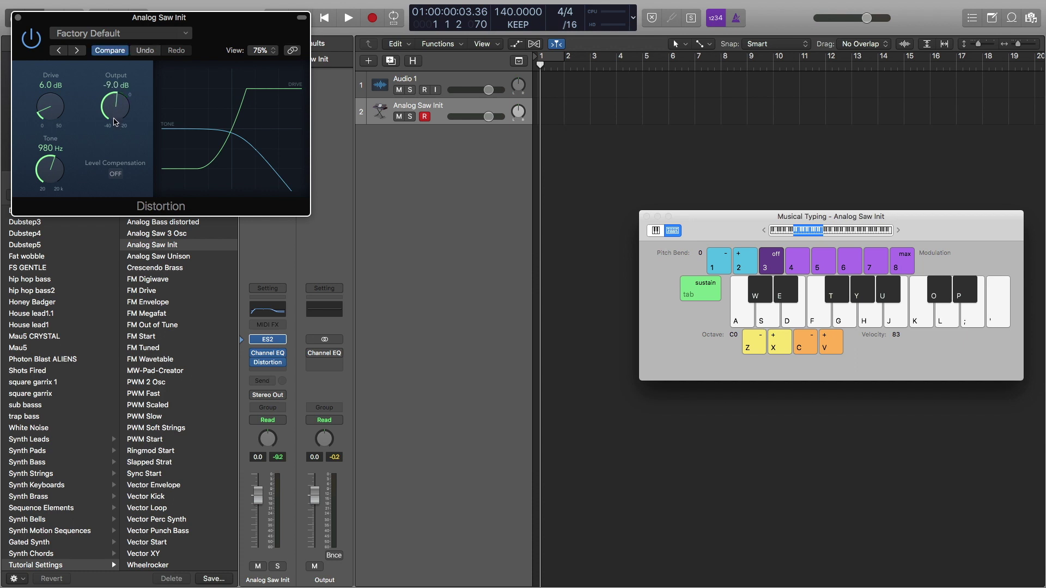
pyautogui.moveTo(48, 114); pyautogui.dragTo(46, 104)
pyautogui.press('e')
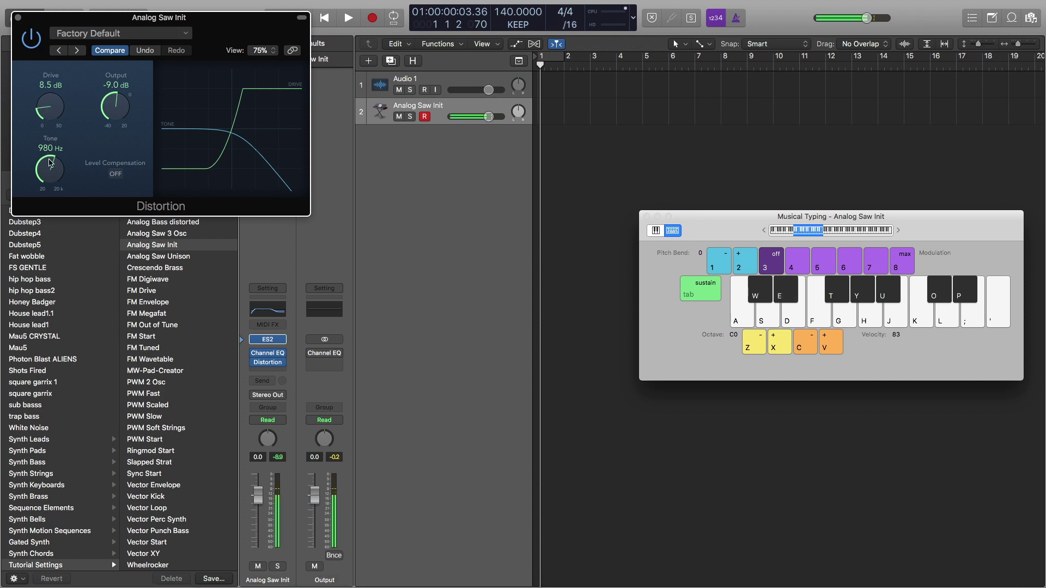
pyautogui.moveTo(49, 178); pyautogui.dragTo(27, 104)
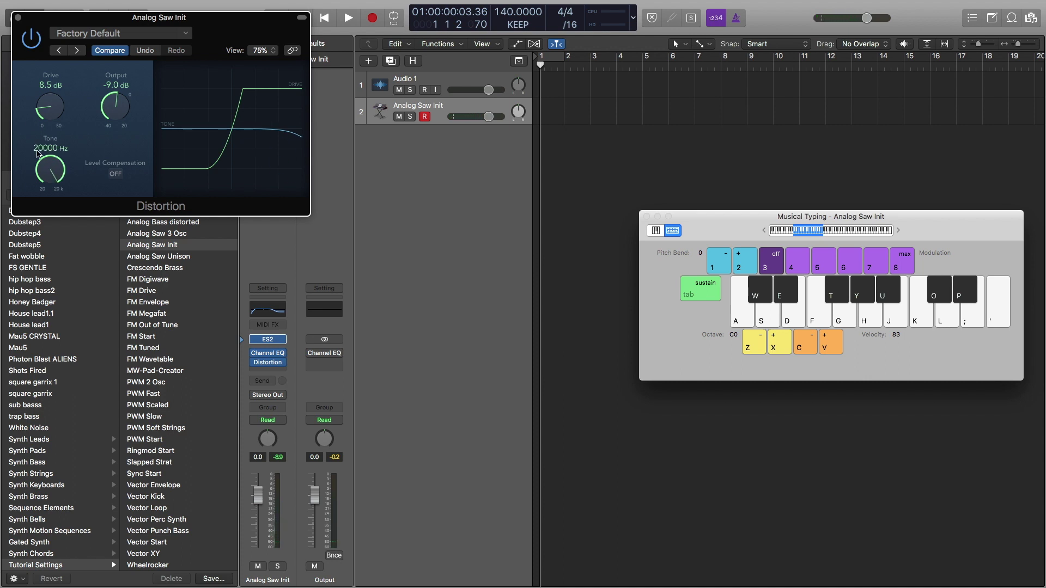
pyautogui.press('e')
pyautogui.press('e')
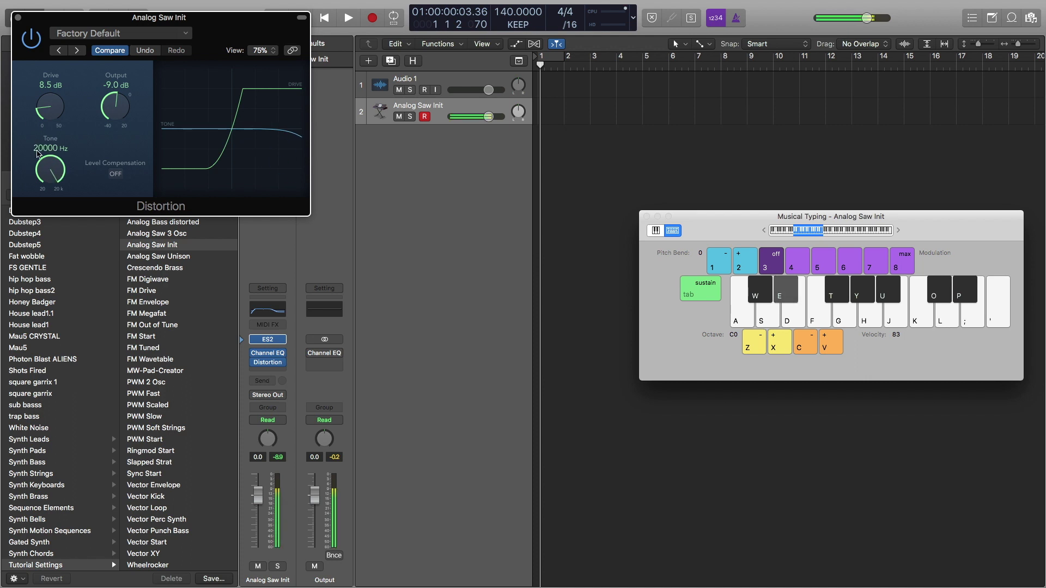
pyautogui.click(18, 19)
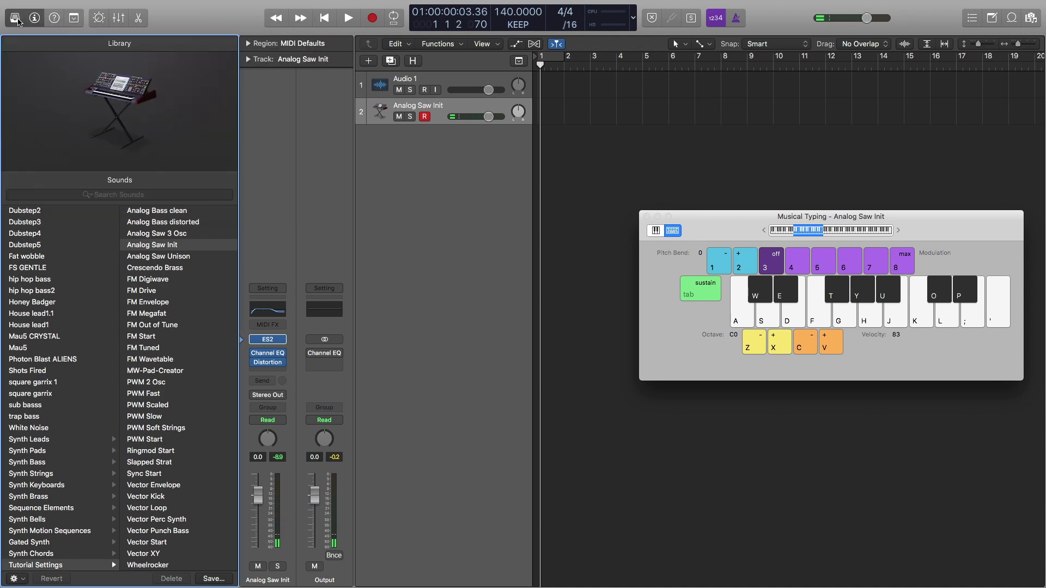
# Add a second Channel EQ: +4 dB at 99 Hz with Q 2.30, +8 dB shelf from 1240 Hz
pyautogui.click(270, 372)
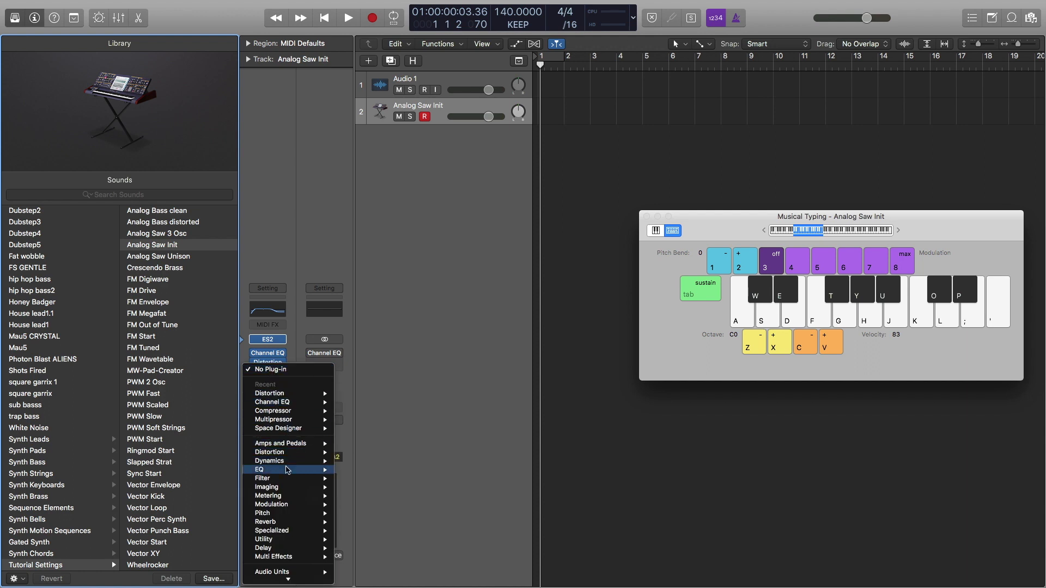
pyautogui.moveTo(287, 469)
pyautogui.moveTo(392, 472)
pyautogui.click(467, 473)
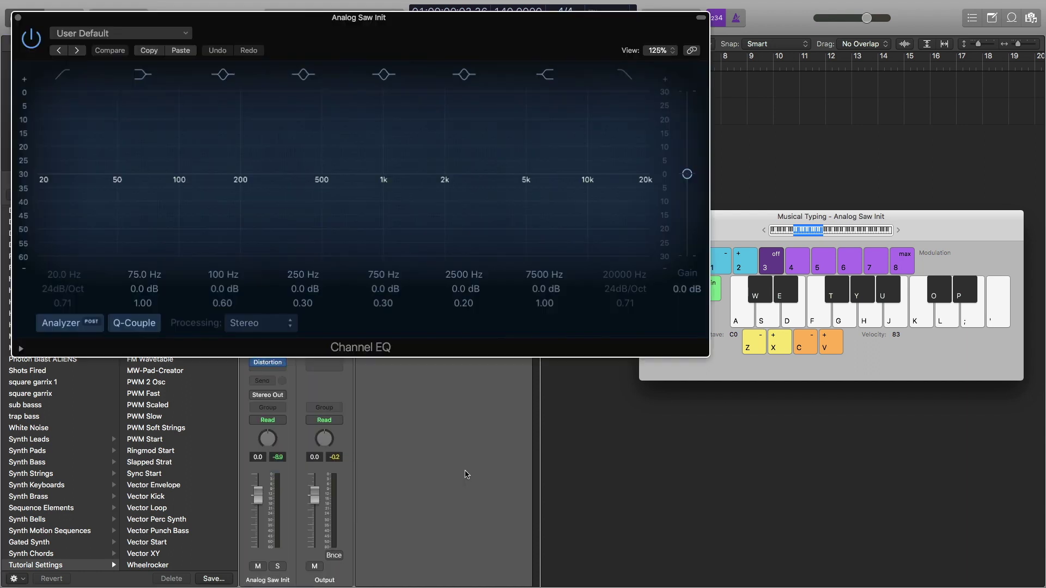
pyautogui.press('e')
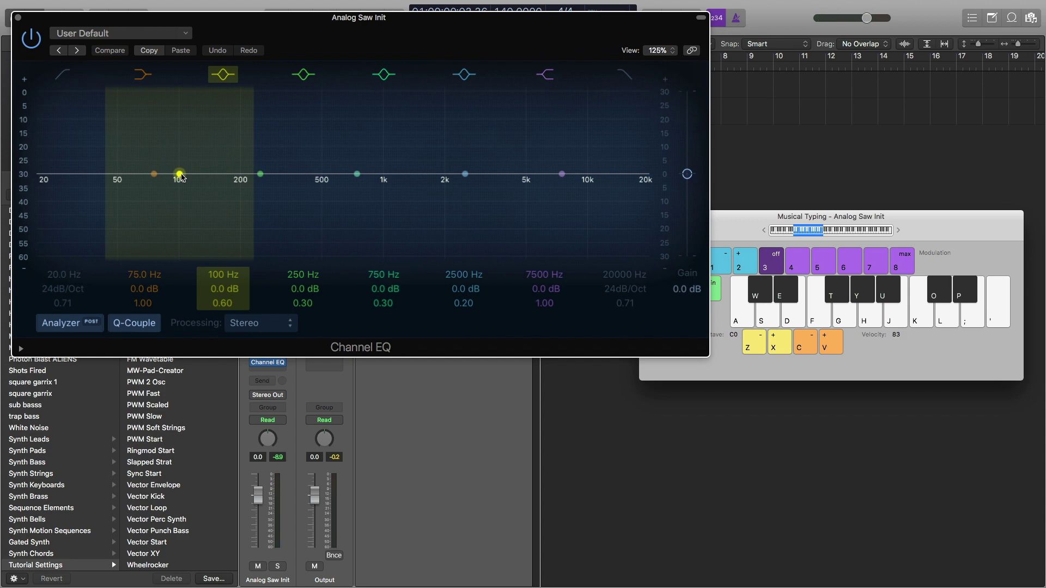
pyautogui.moveTo(180, 175); pyautogui.dragTo(181, 162)
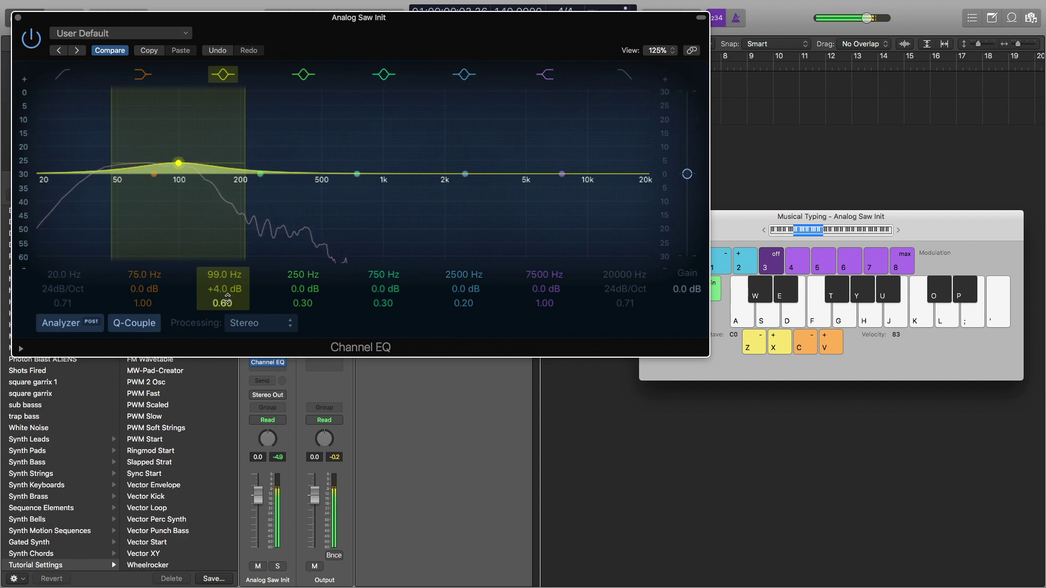
pyautogui.moveTo(229, 303); pyautogui.dragTo(229, 279)
pyautogui.press('e')
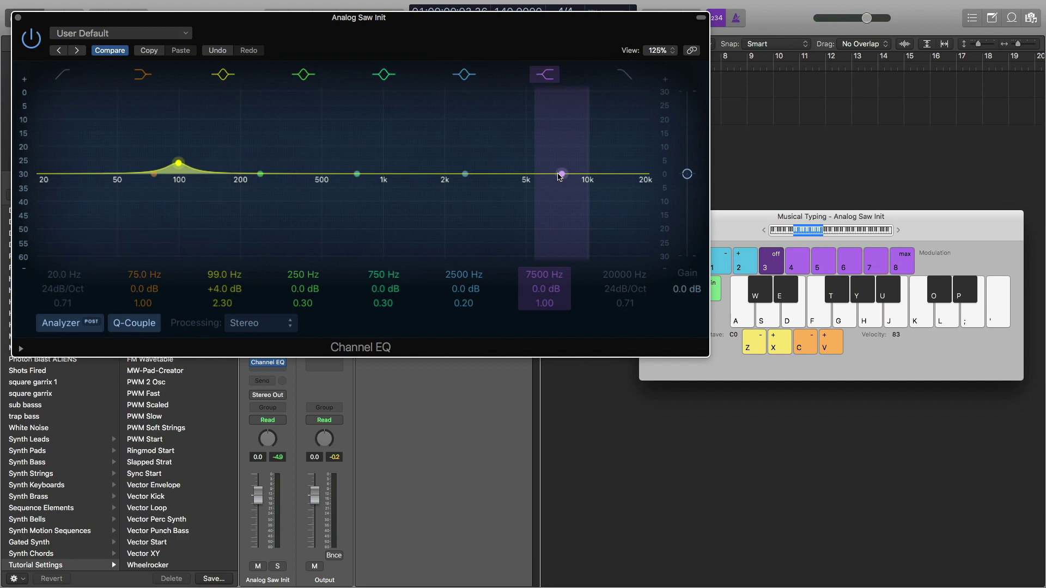
pyautogui.moveTo(561, 174); pyautogui.dragTo(386, 144)
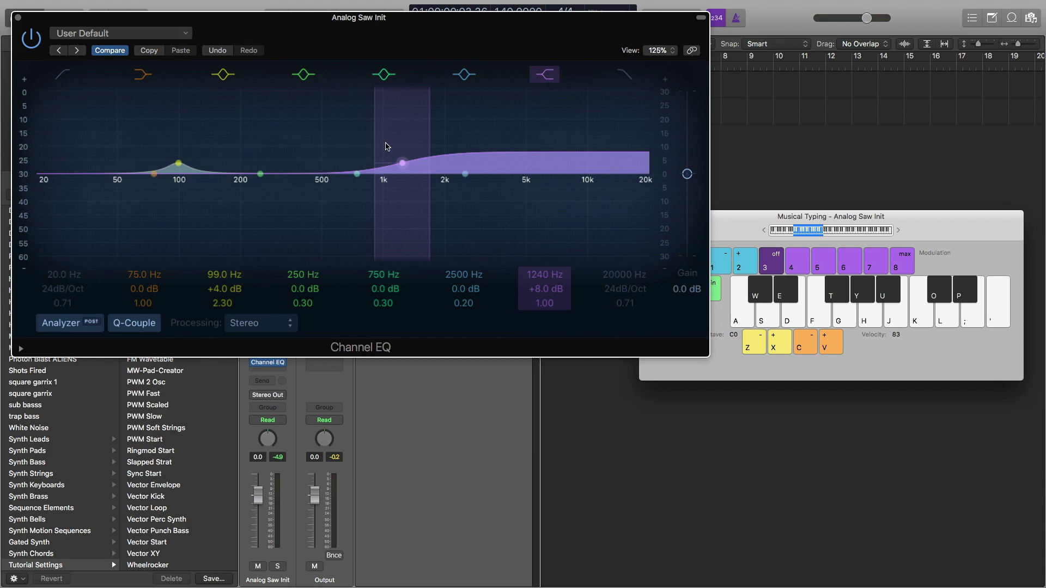
pyautogui.press('e')
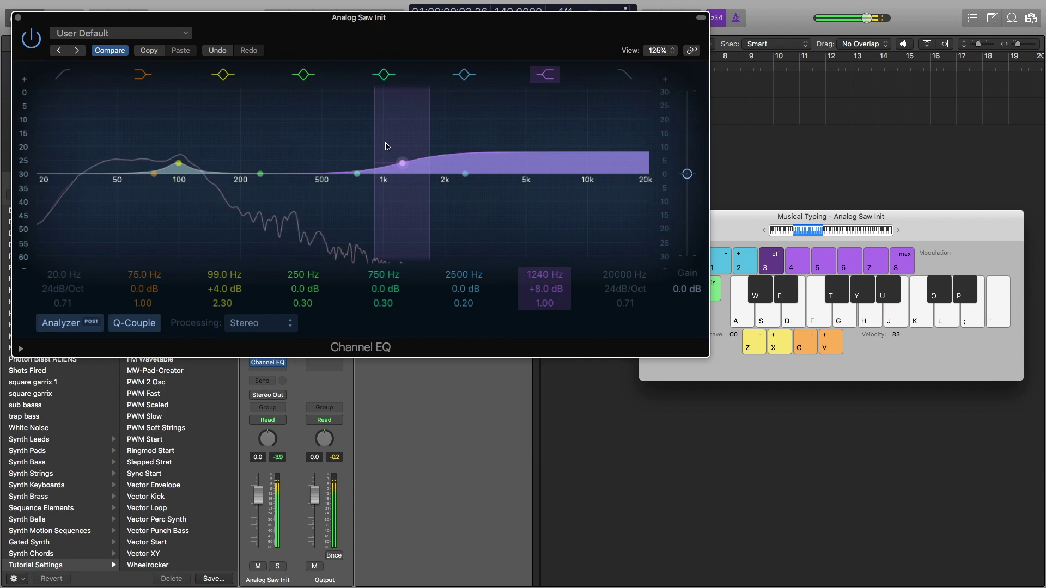
pyautogui.press('e')
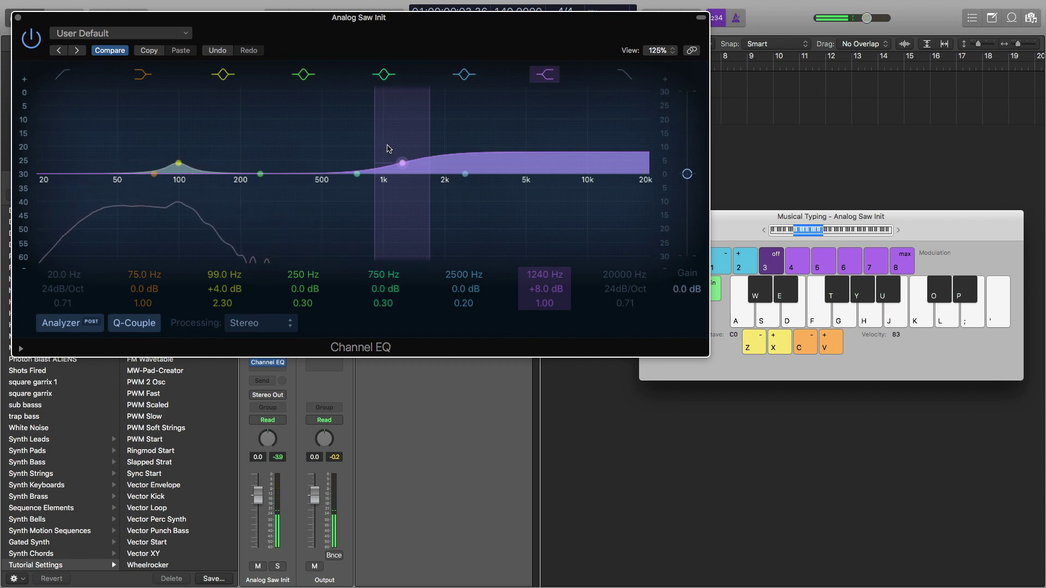
pyautogui.click(18, 17)
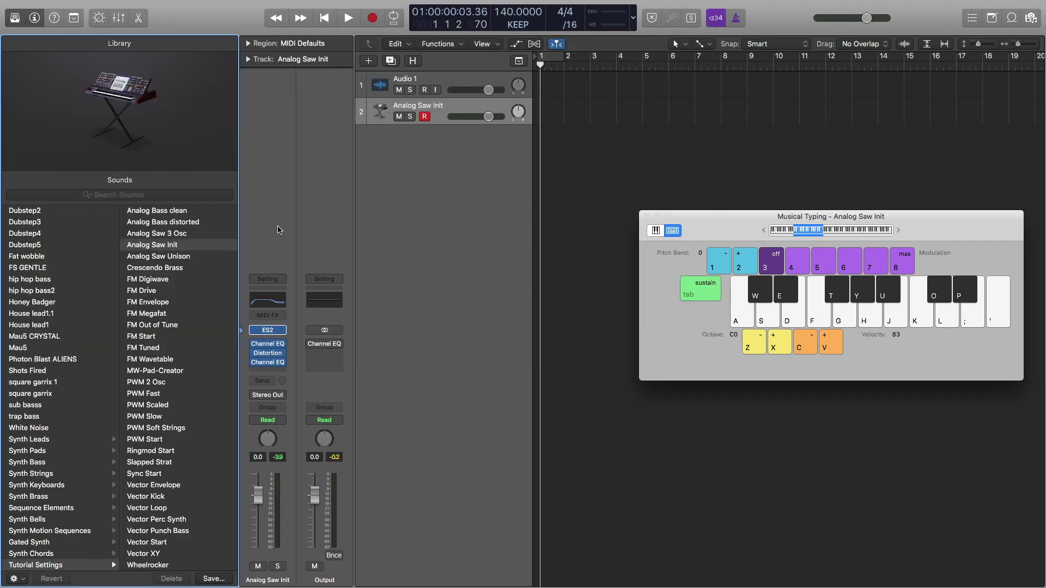
# Insert Dynamics > Multipressor > Stereo into the next empty audio FX slot
pyautogui.click(278, 371)
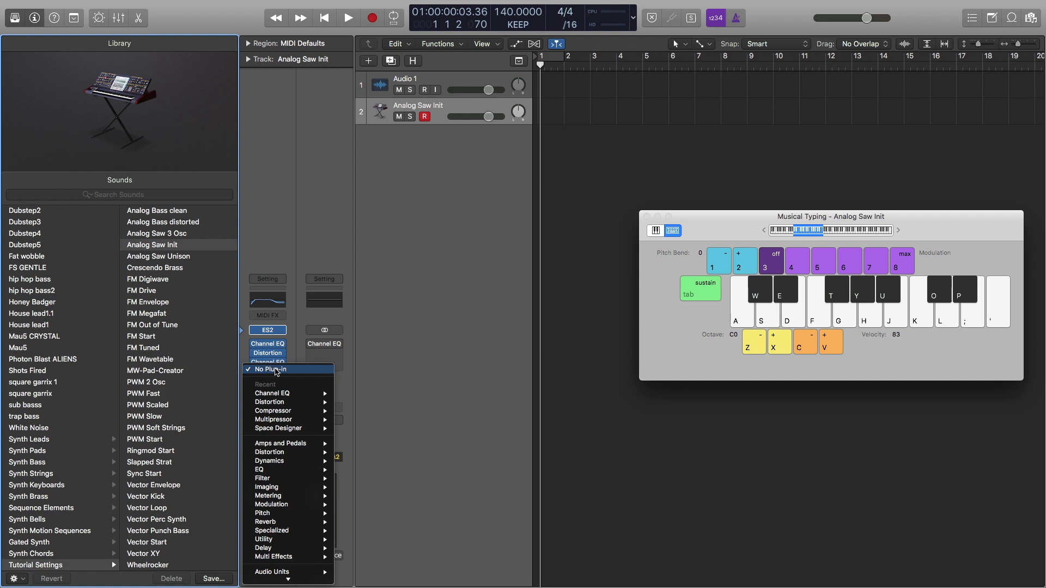
pyautogui.moveTo(294, 463)
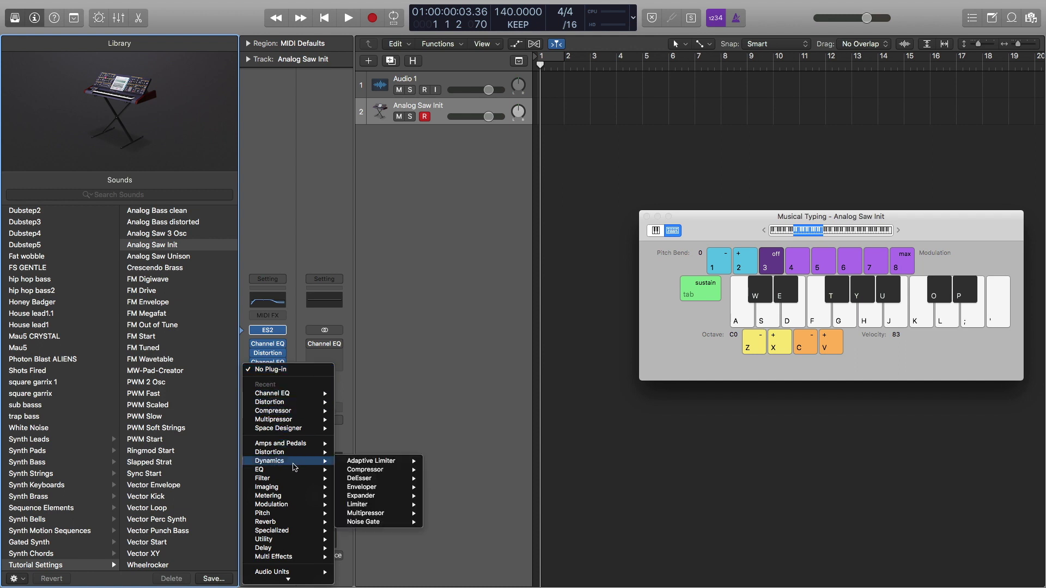
pyautogui.moveTo(375, 514)
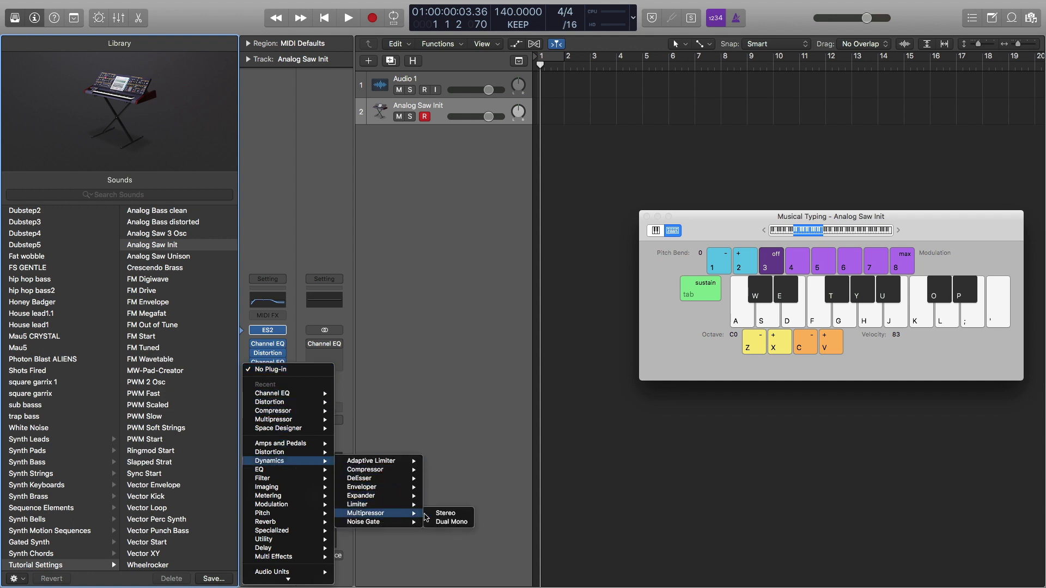
pyautogui.click(458, 514)
# Raise the Multipressor gain bars of bands 2, 3 and 4 to 3.0, 4.0 and 1.5 dB, then close it
pyautogui.moveTo(226, 162)
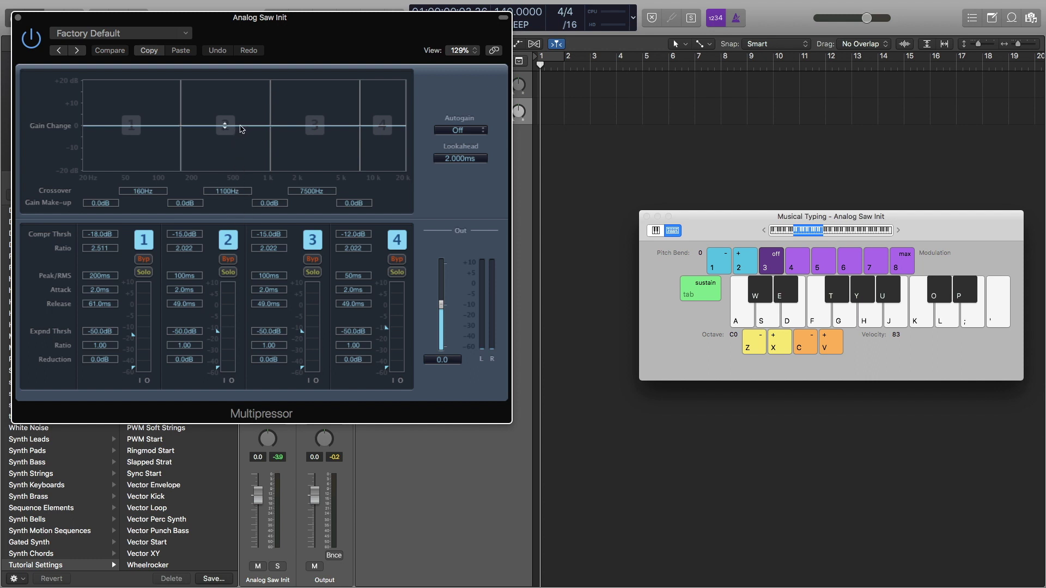
pyautogui.moveTo(241, 128); pyautogui.dragTo(243, 122)
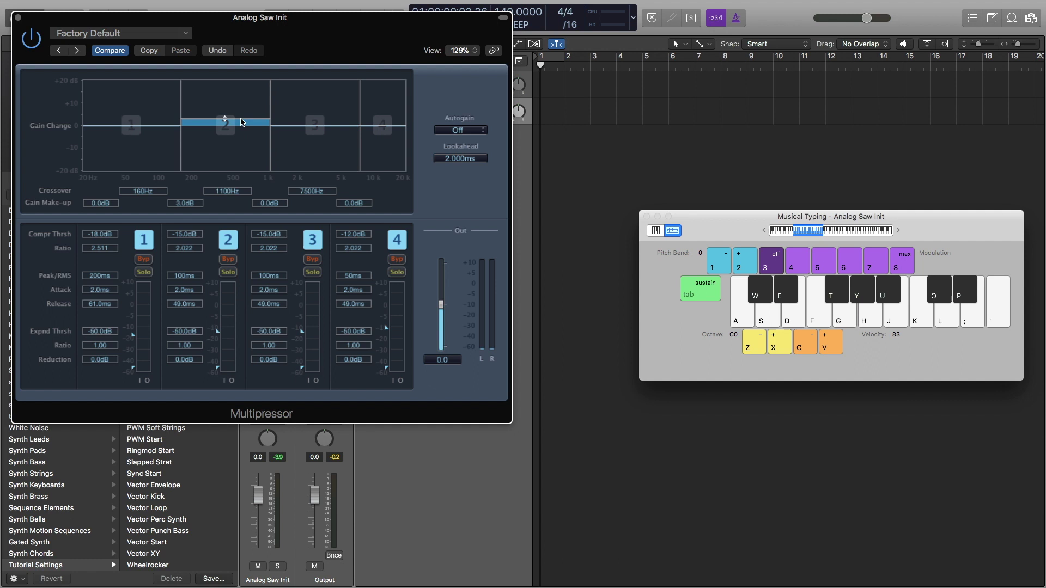
pyautogui.press('e')
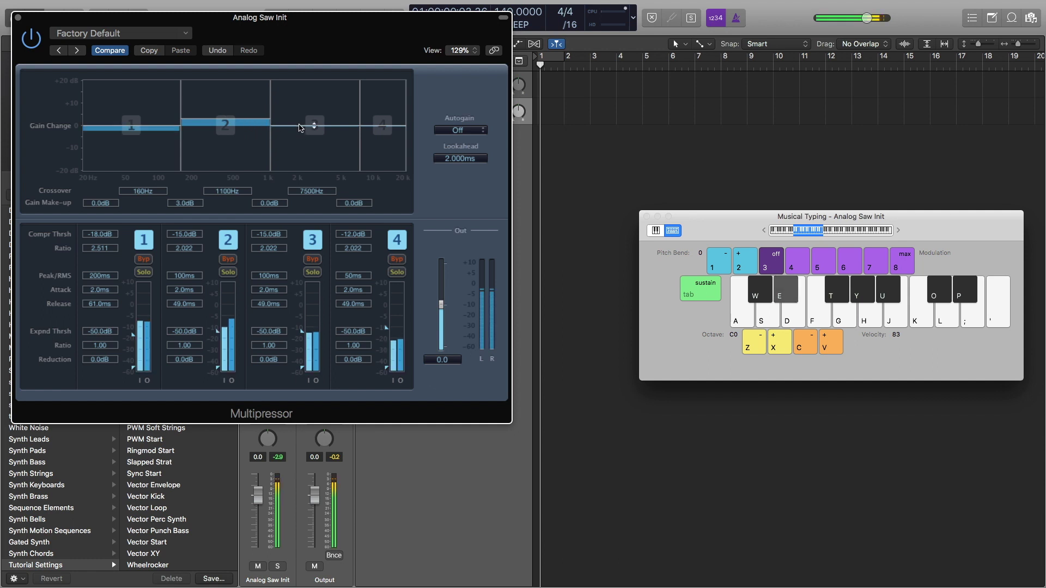
pyautogui.moveTo(296, 128); pyautogui.dragTo(298, 120)
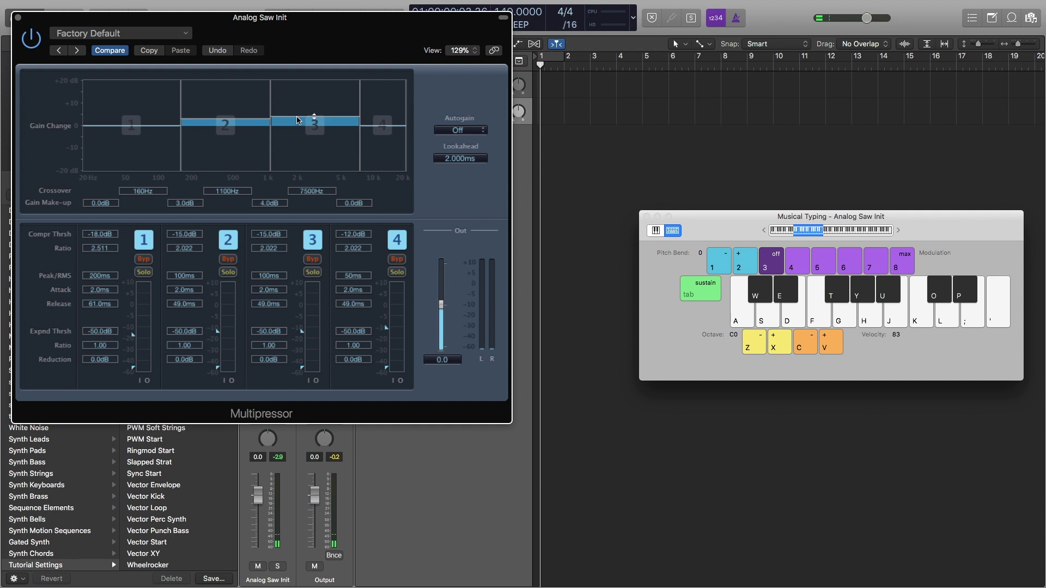
pyautogui.press('e')
pyautogui.press('e')
pyautogui.moveTo(375, 131); pyautogui.dragTo(374, 127)
pyautogui.press('e')
pyautogui.press('e')
pyautogui.press('e')
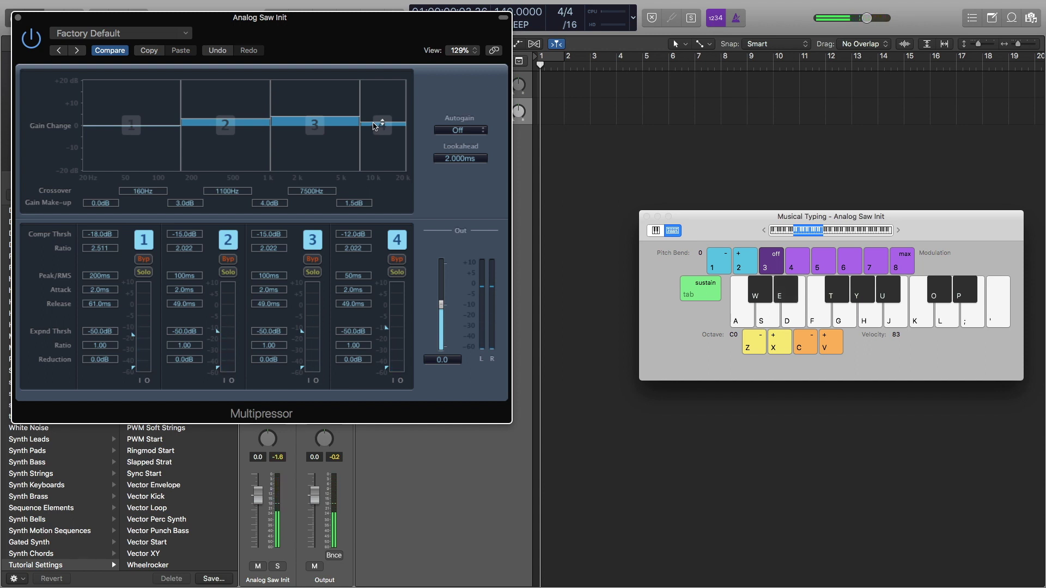
pyautogui.press('e')
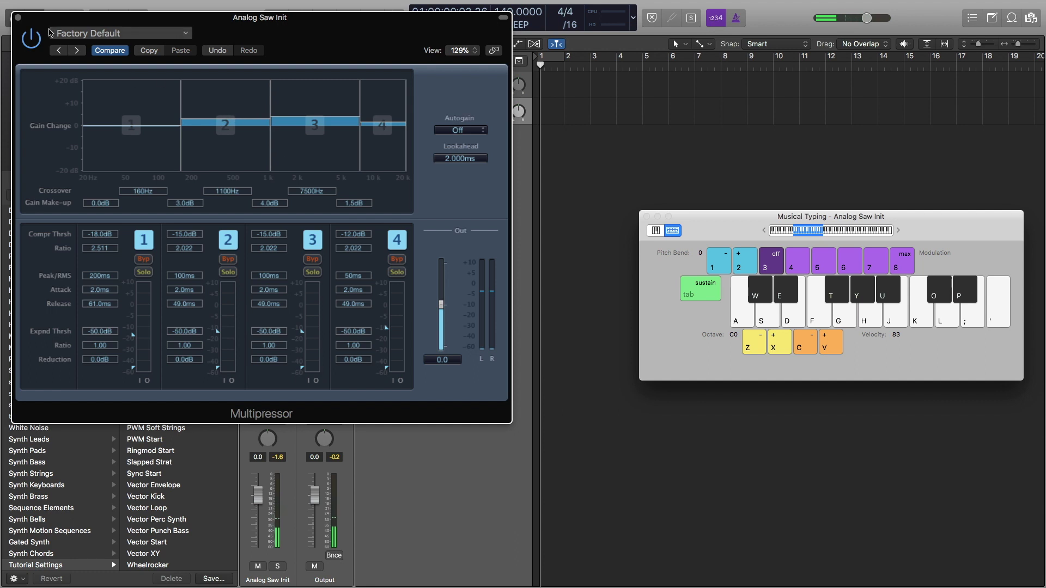
pyautogui.click(18, 19)
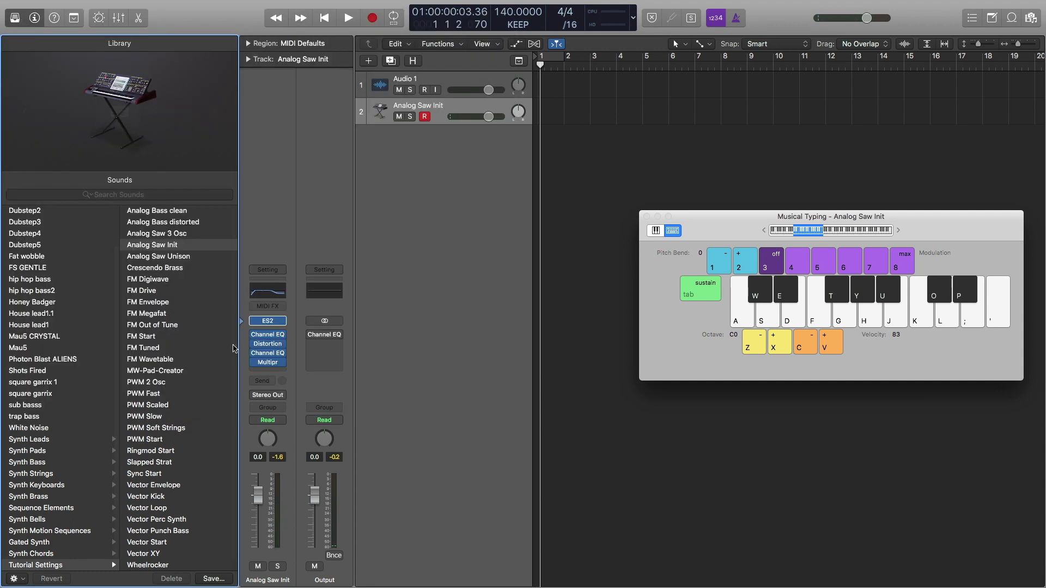
# Insert a Compressor after the Multipressor and load the Type R Kick Drum preset
pyautogui.click(271, 373)
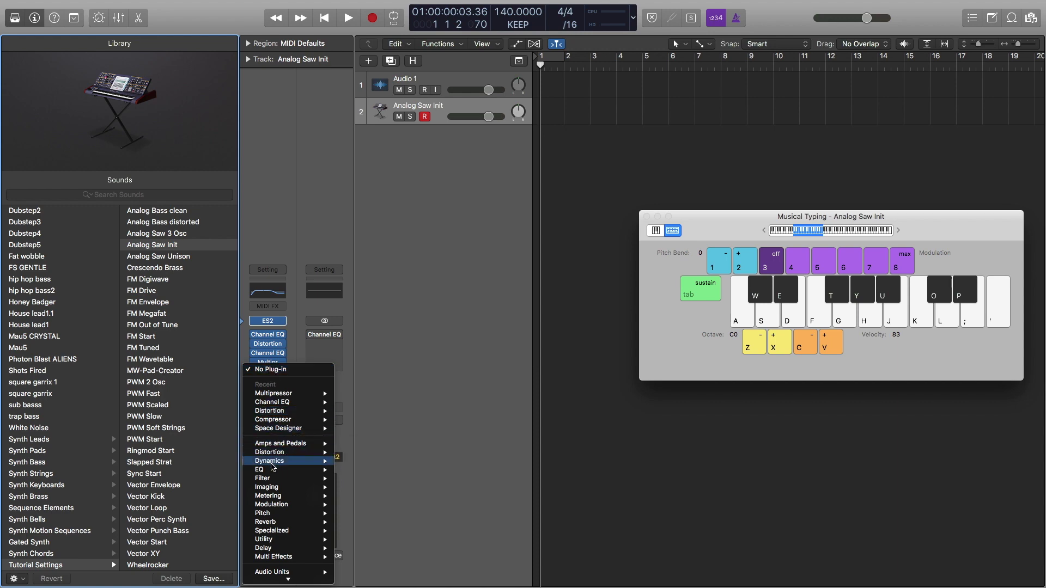
pyautogui.moveTo(273, 467)
pyautogui.moveTo(376, 469)
pyautogui.click(443, 469)
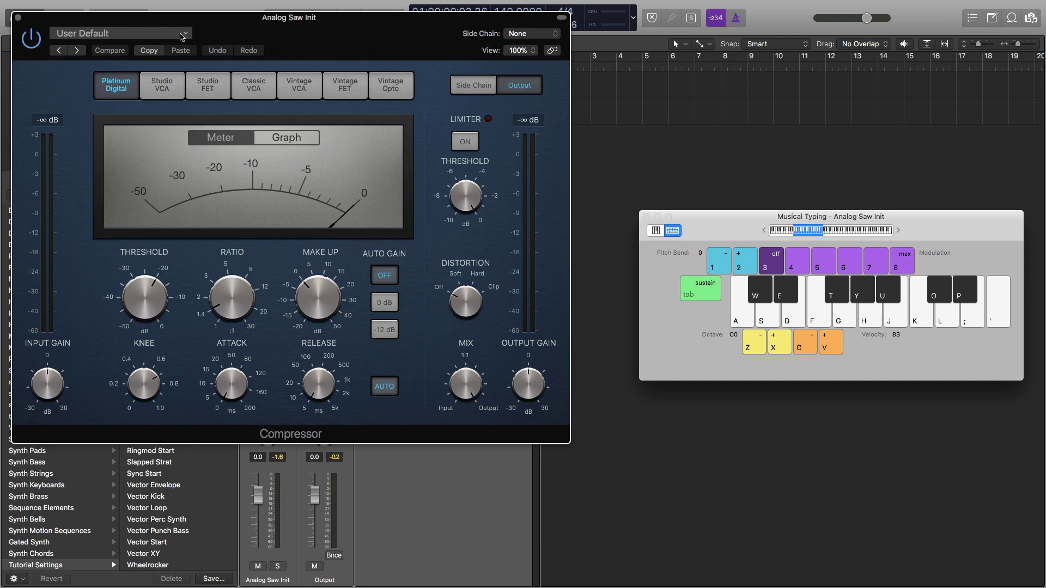
pyautogui.click(182, 37)
pyautogui.moveTo(104, 292)
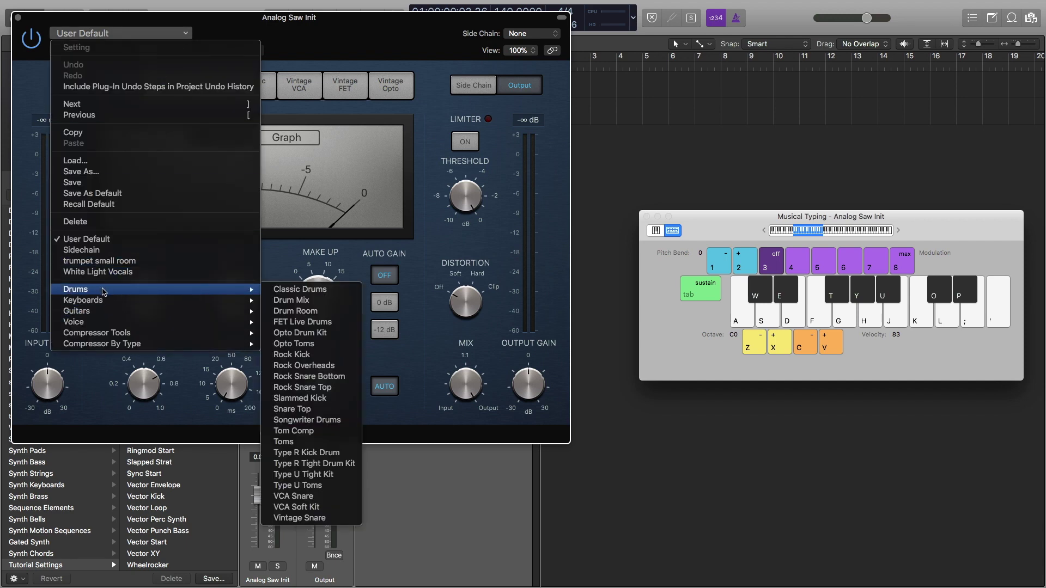
pyautogui.click(335, 454)
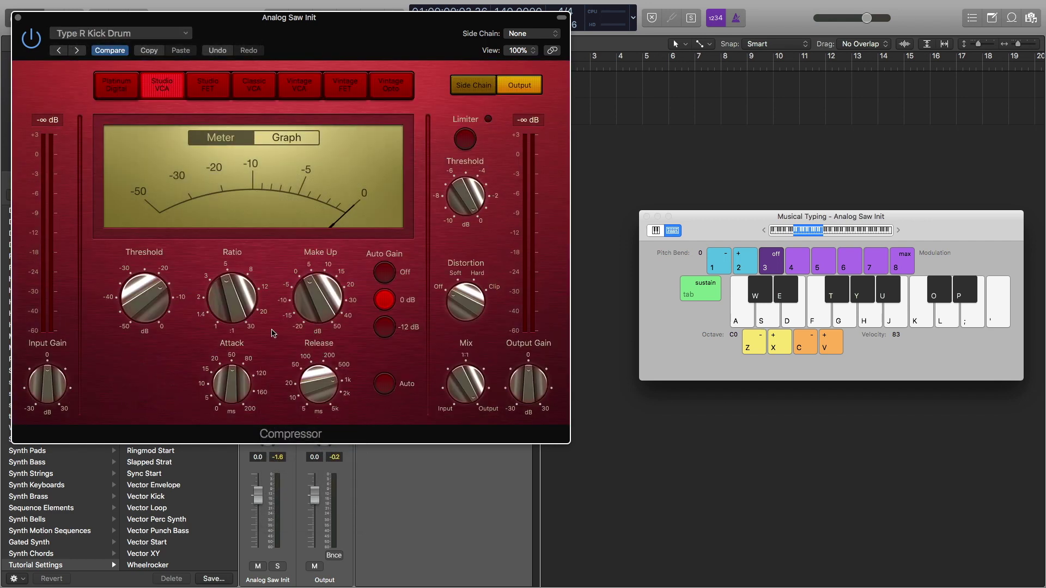
pyautogui.press('e')
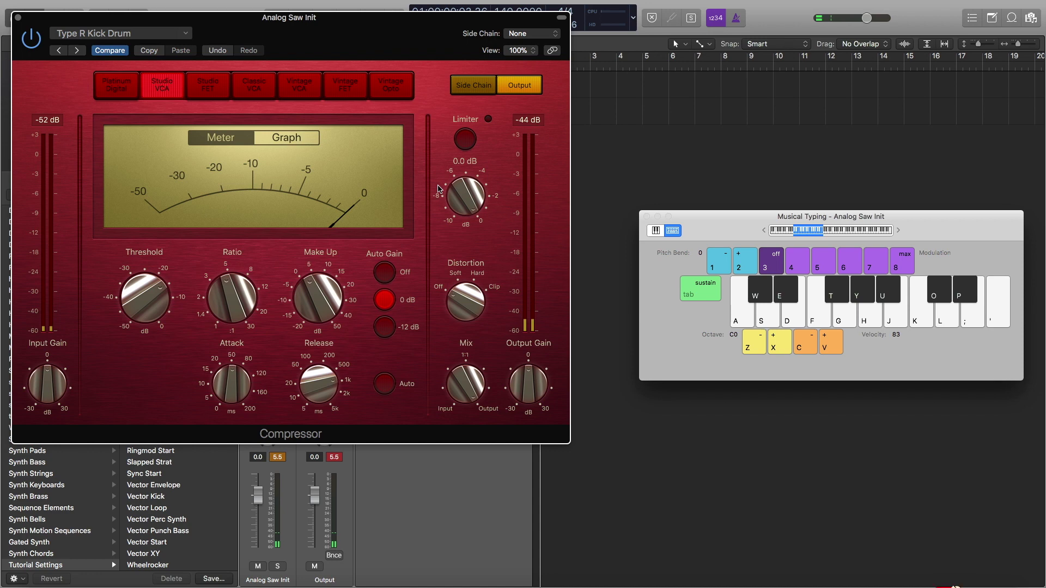
# Turn the compressor's limiter on and Auto Gain off, then audition the kick with E
pyautogui.click(469, 140)
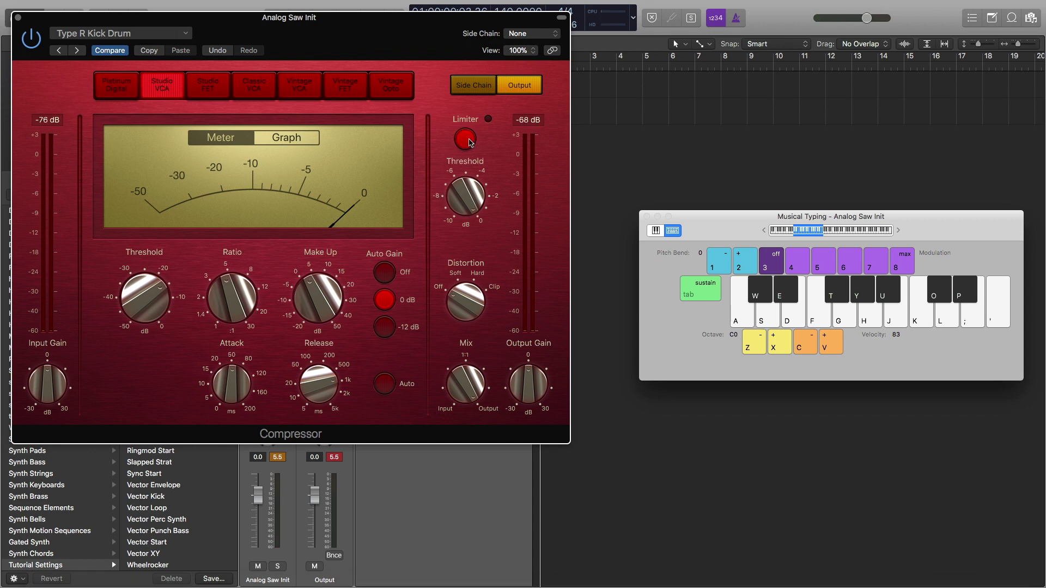
pyautogui.press('e')
pyautogui.press('e')
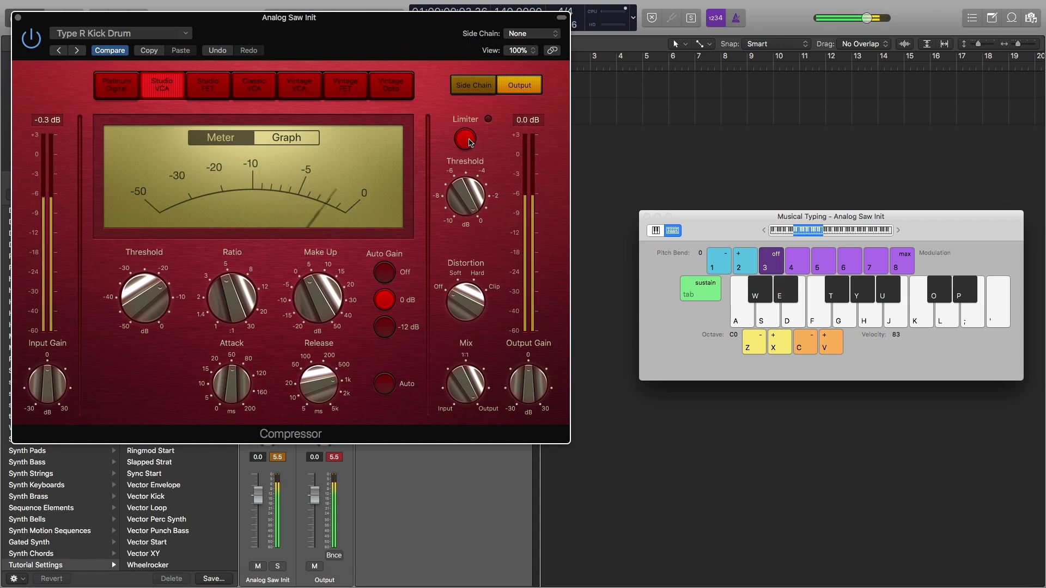
pyautogui.click(385, 272)
pyautogui.press('e')
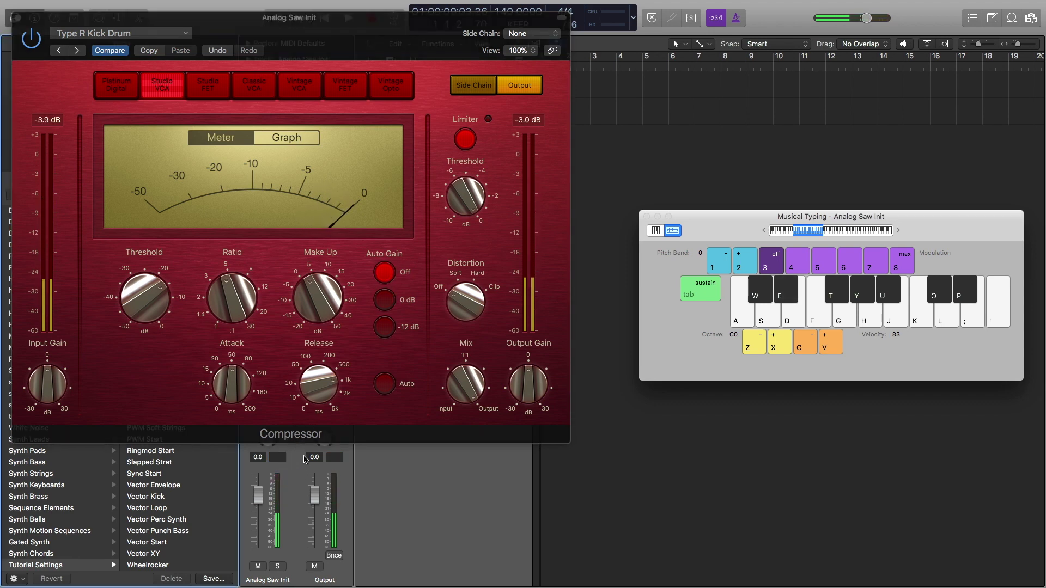
pyautogui.press('e')
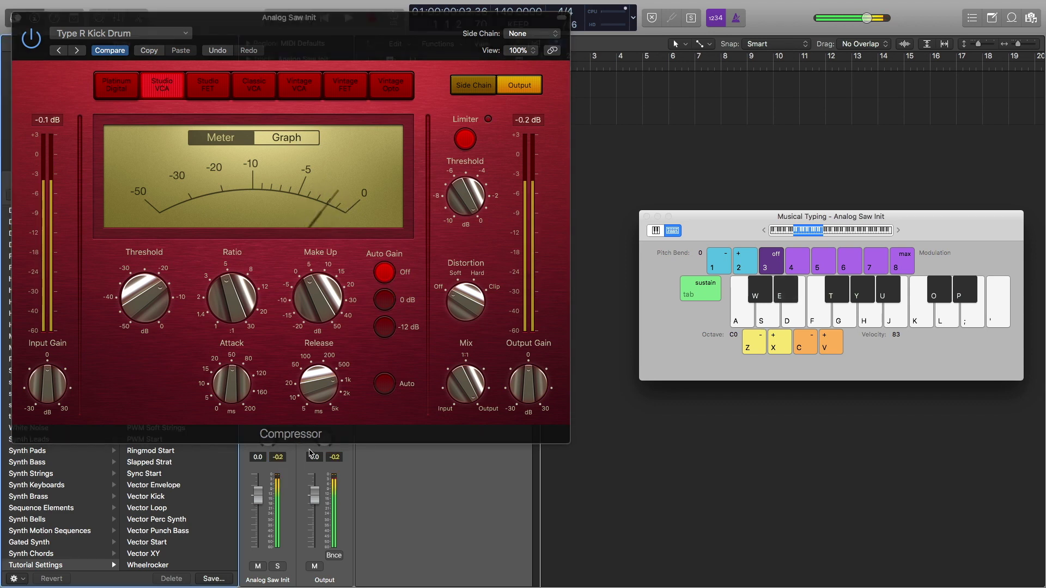
pyautogui.press('e')
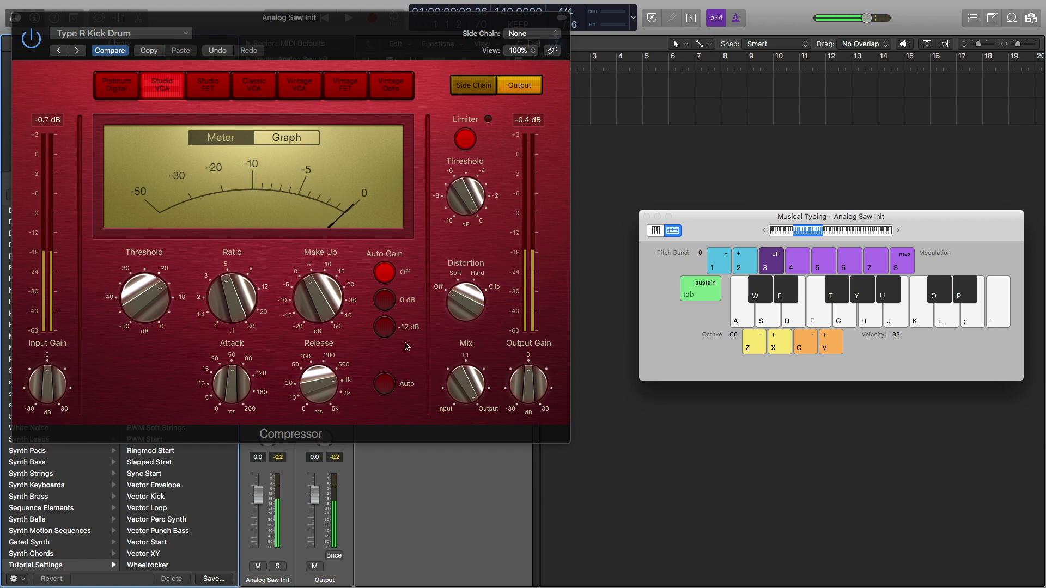
# Close the Compressor window, test the kick, and create an empty MIDI region at bar 1 on track 2
pyautogui.moveTo(147, 4)
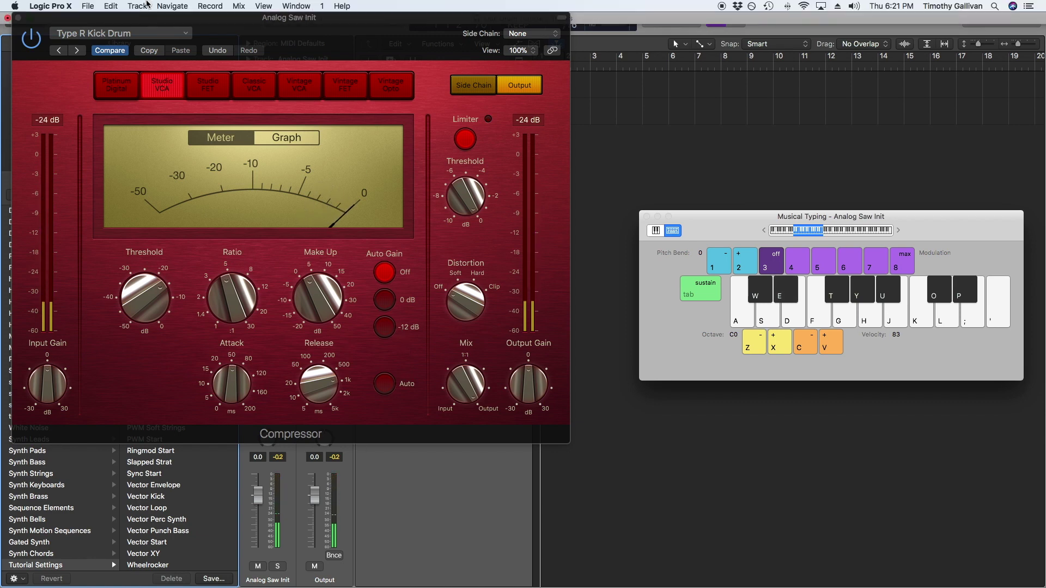
pyautogui.click(18, 17)
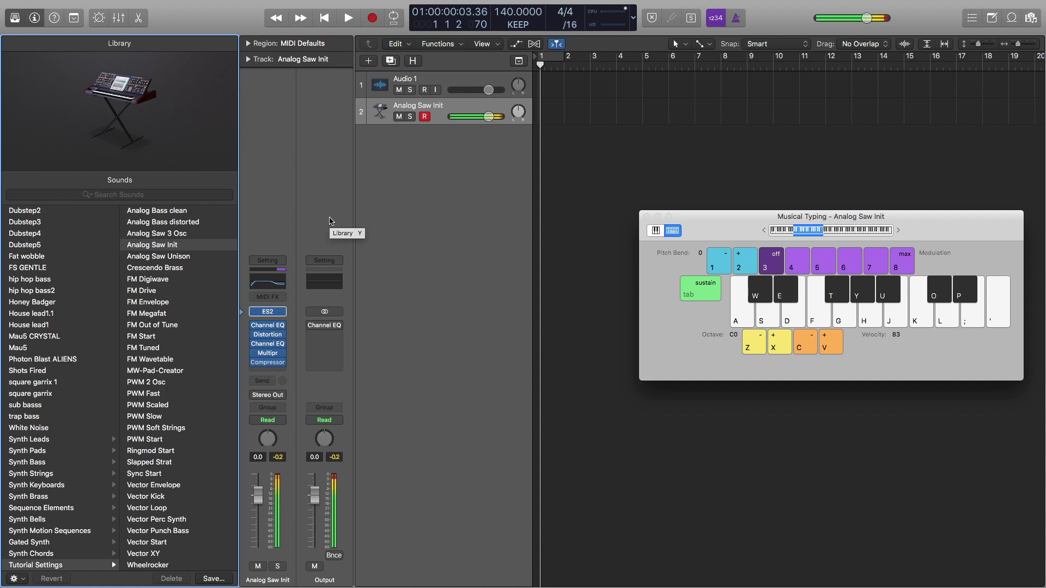
pyautogui.press('e')
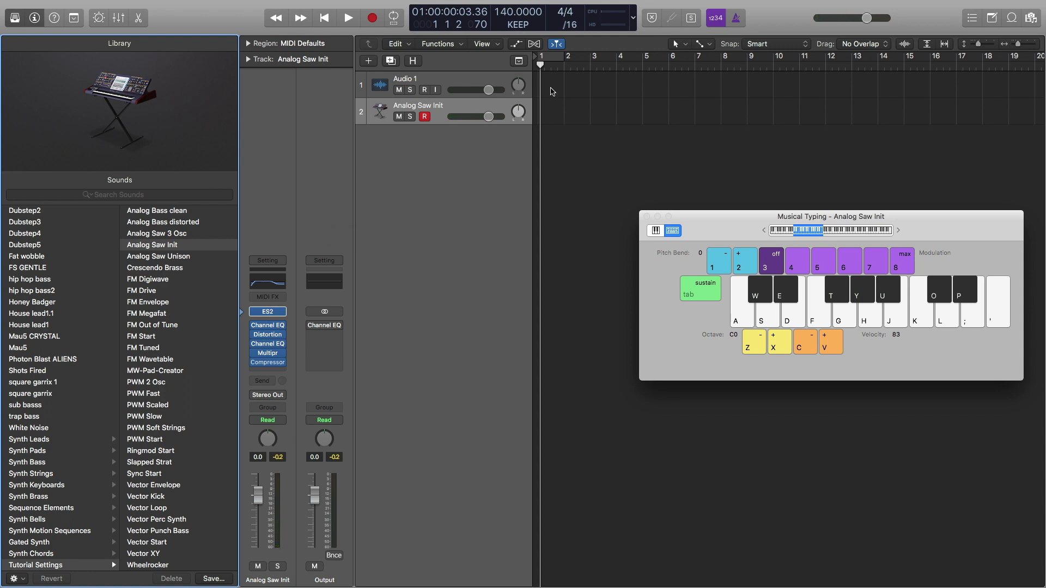
pyautogui.rightClick(554, 110)
pyautogui.click(570, 115)
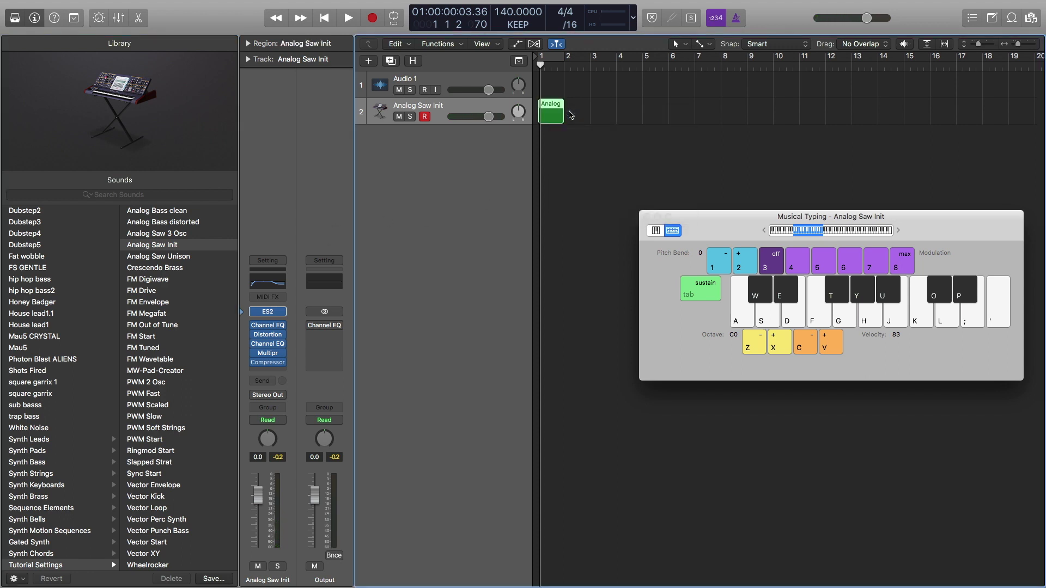
pyautogui.doubleClick(548, 119)
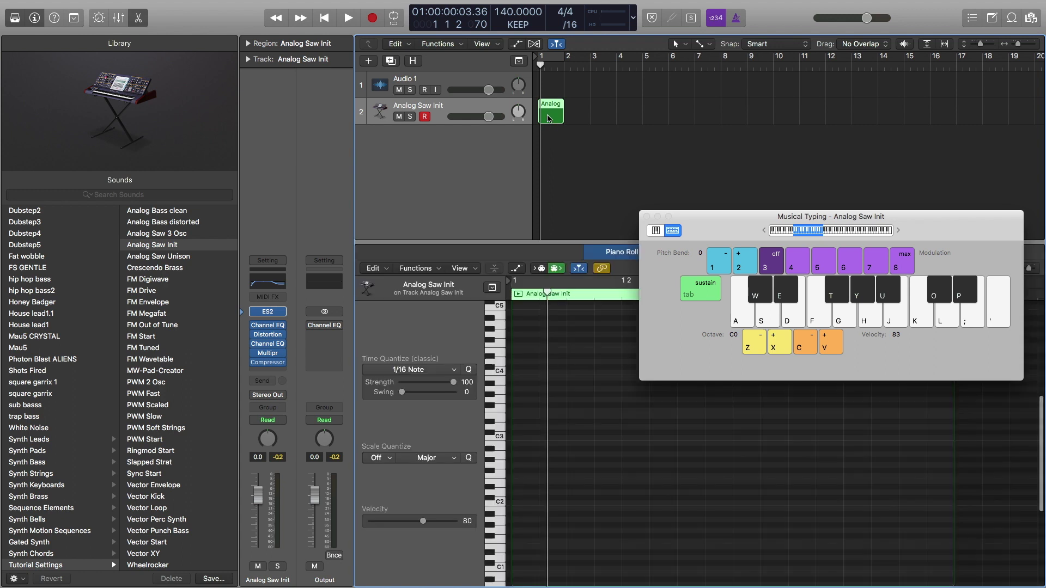
# Draw a D#0 note at velocity 80, stretch it to beat 2, and play it back
pyautogui.scroll(-1, 532, 439)
pyautogui.scroll(-2, 533, 439)
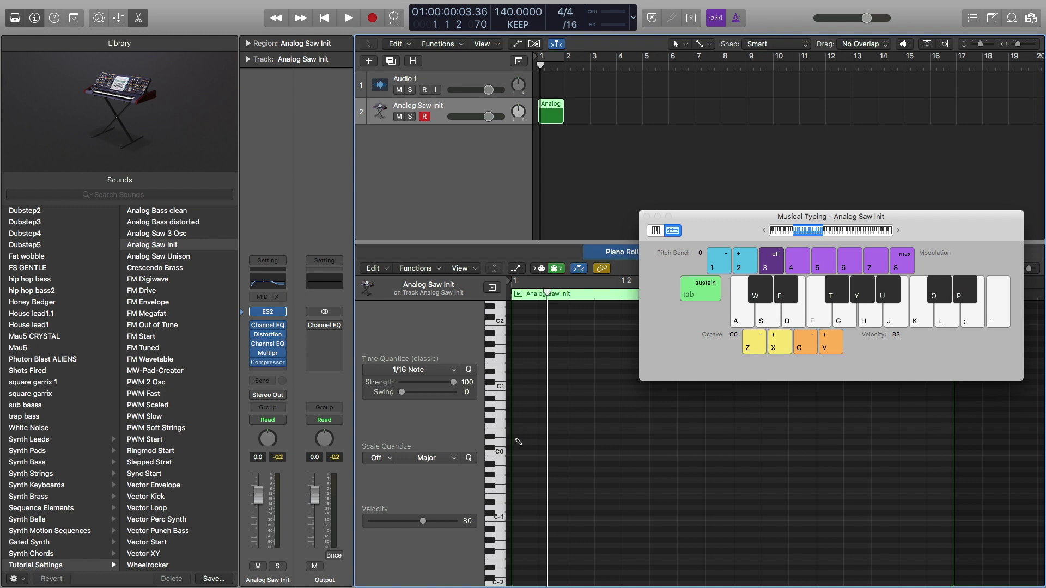
pyautogui.click(516, 439)
pyautogui.click(524, 440)
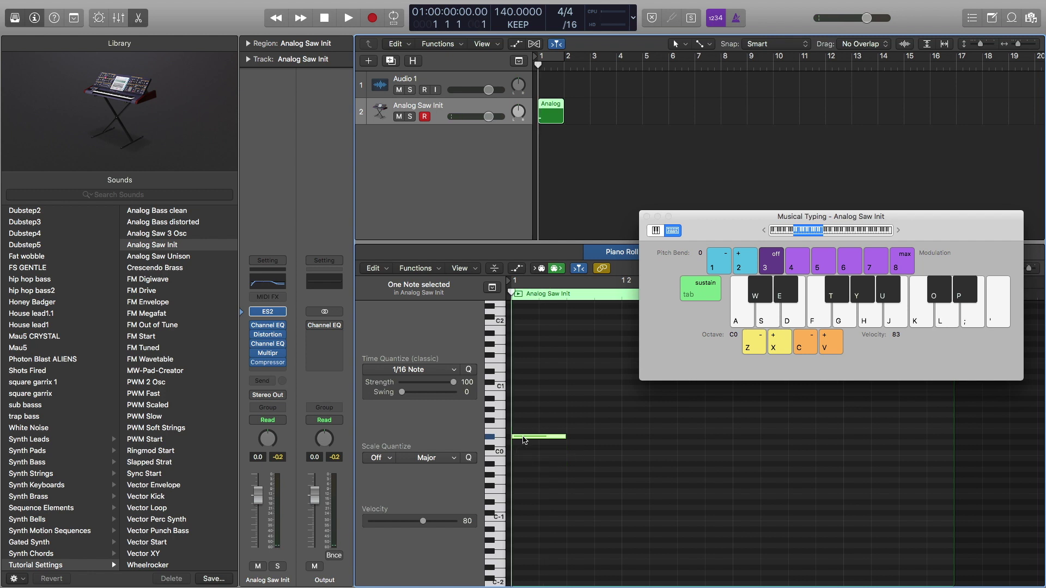
pyautogui.press('space')
pyautogui.scroll(1, 532, 417)
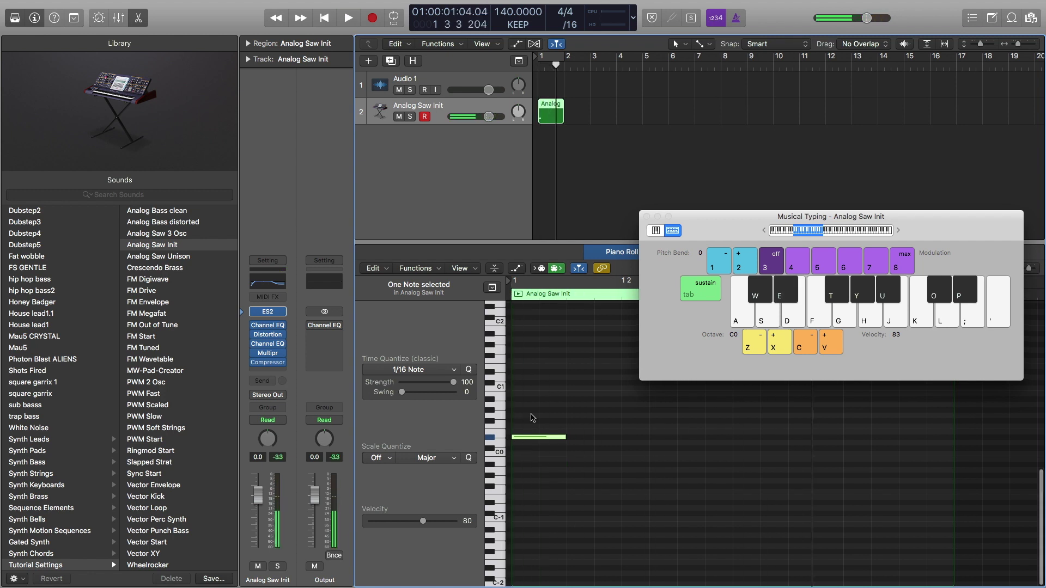
pyautogui.click(647, 216)
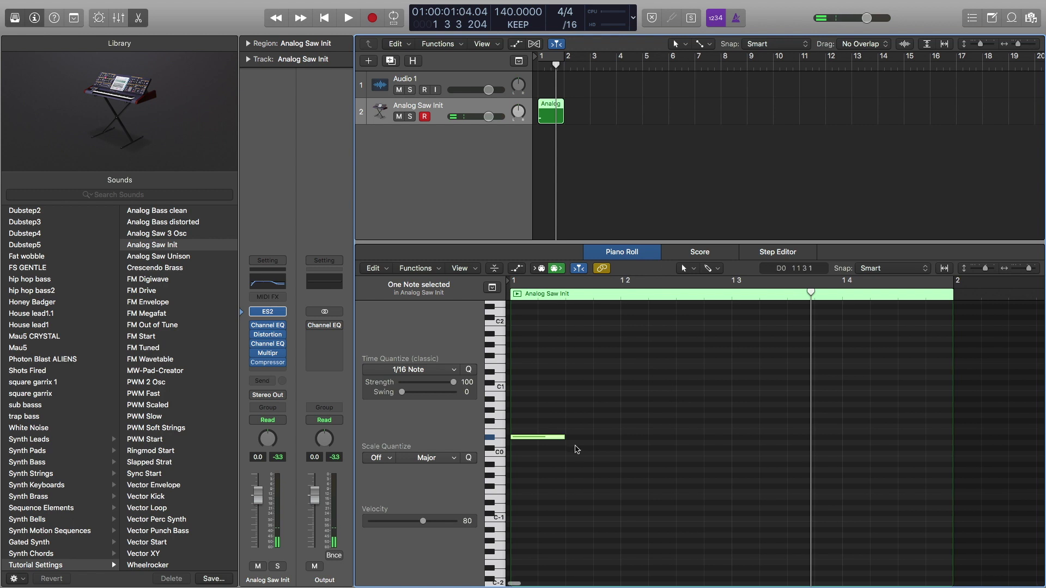
pyautogui.moveTo(561, 439); pyautogui.dragTo(618, 439)
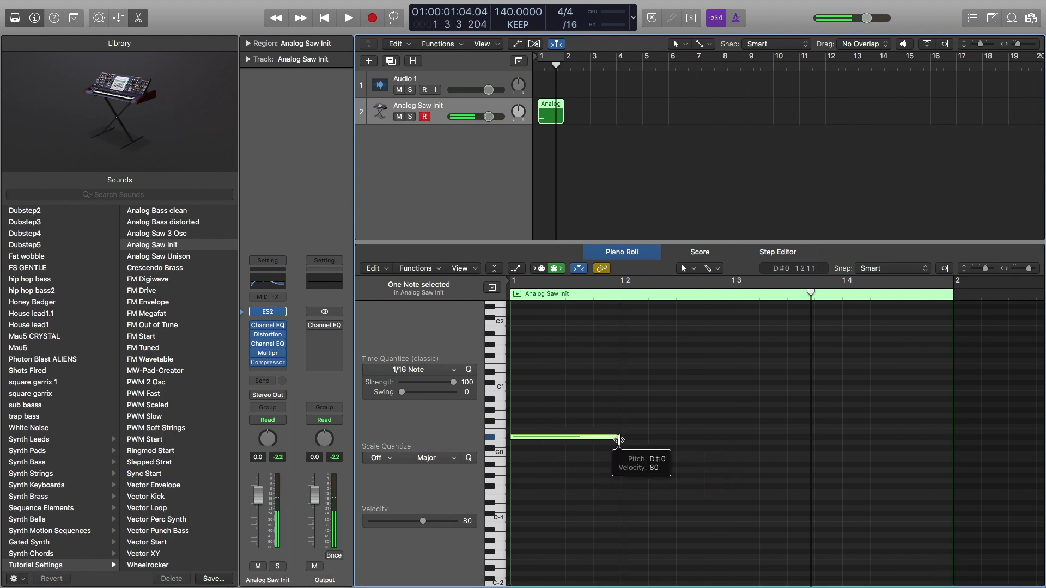
pyautogui.press('Return')
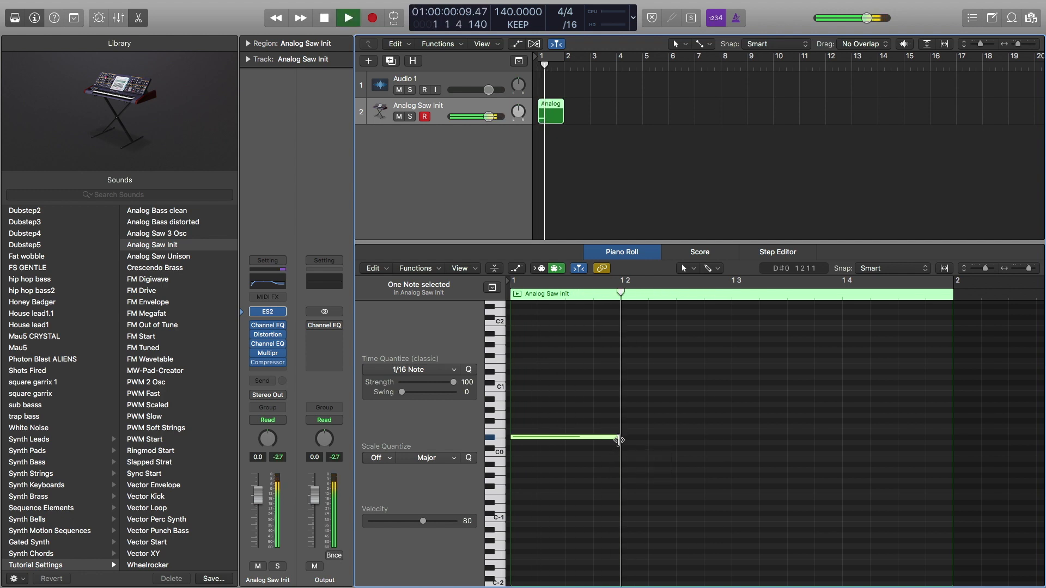
pyautogui.press('space')
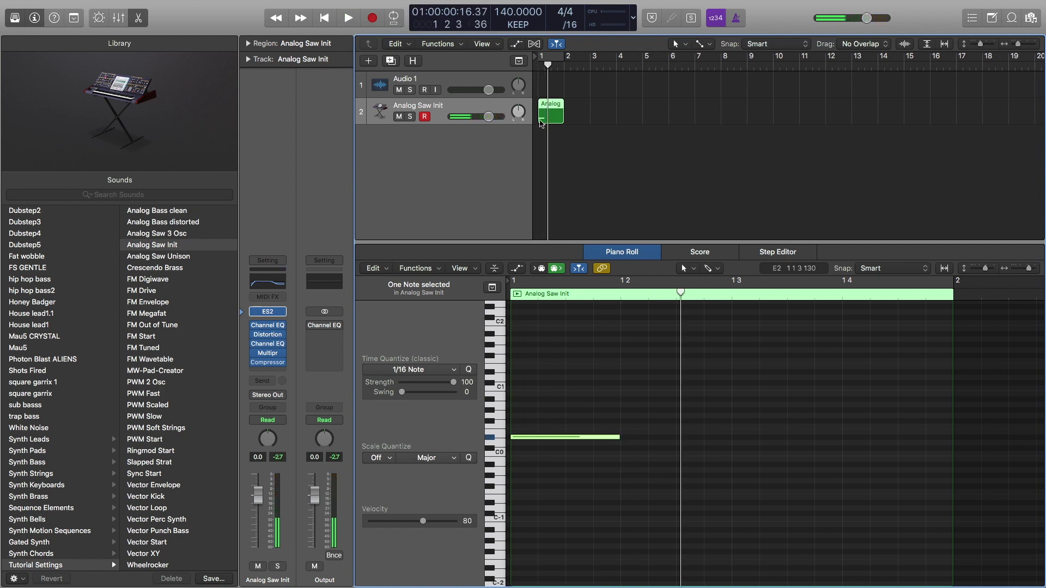
# Bounce the Analog region in place to a new 'Kick Drum Tutorial' track with Normalize set to Off
pyautogui.doubleClick(550, 121)
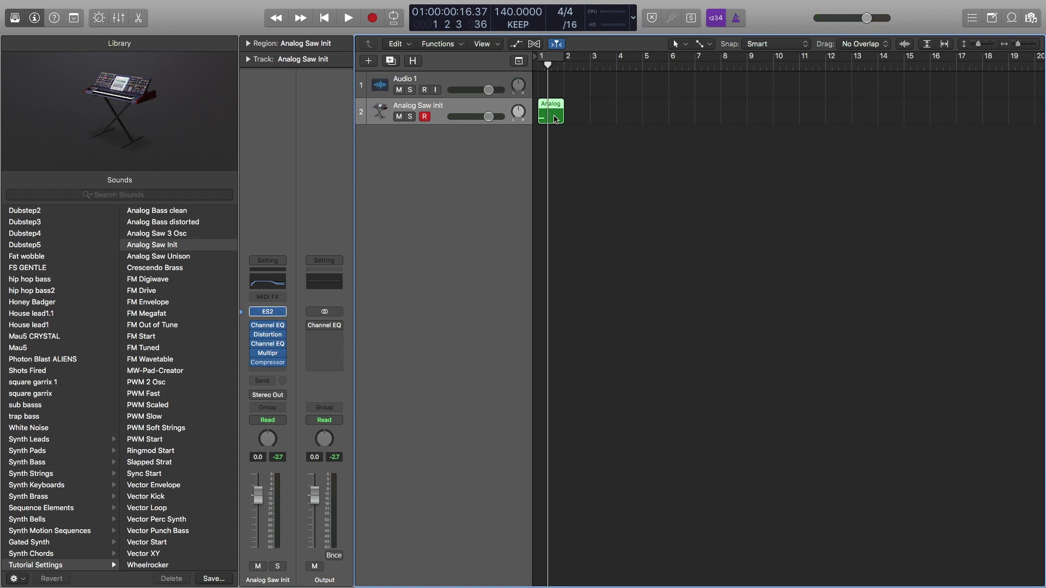
pyautogui.rightClick(555, 119)
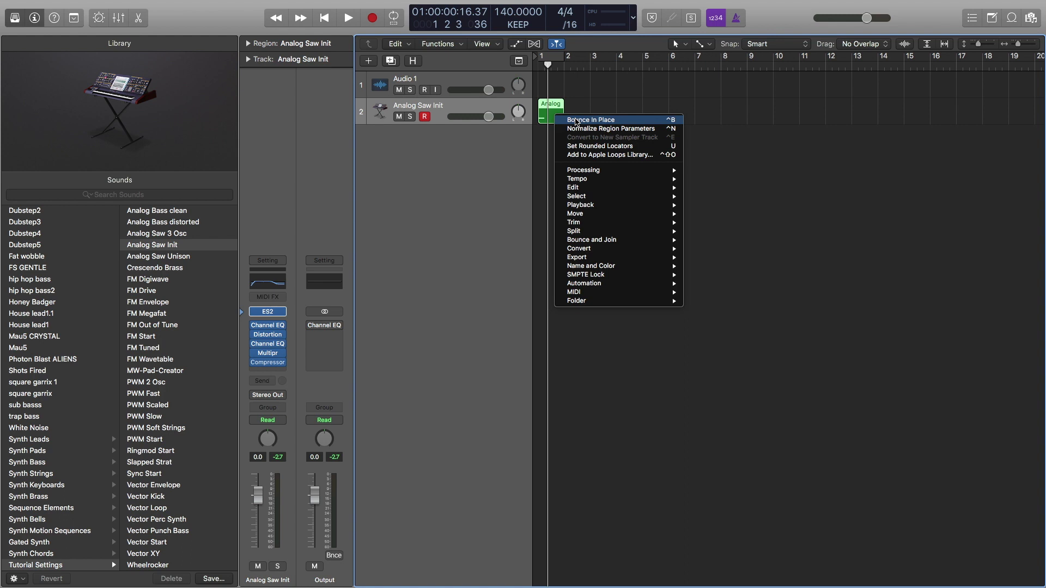
pyautogui.click(576, 119)
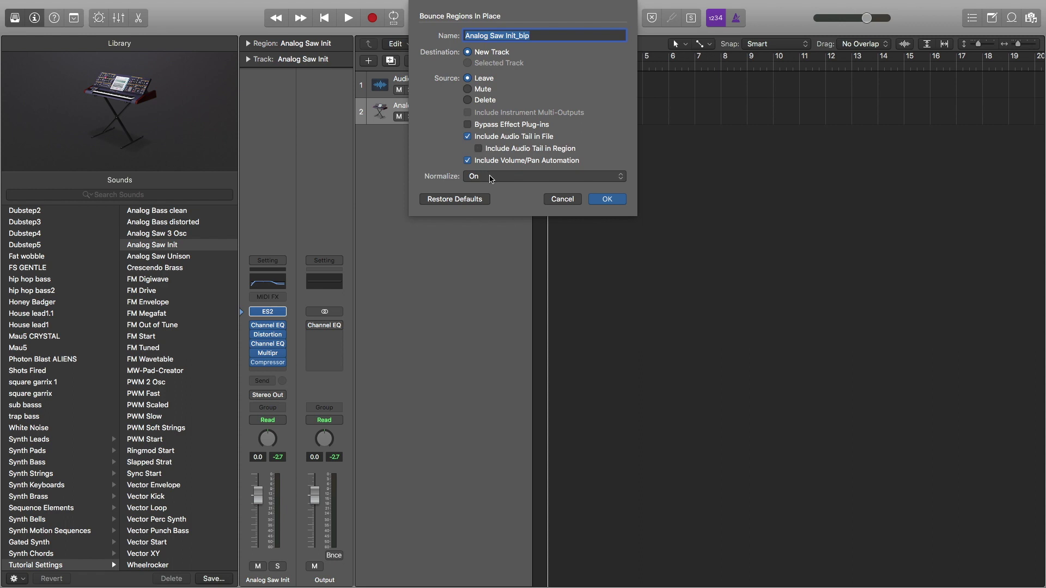
pyautogui.click(492, 178)
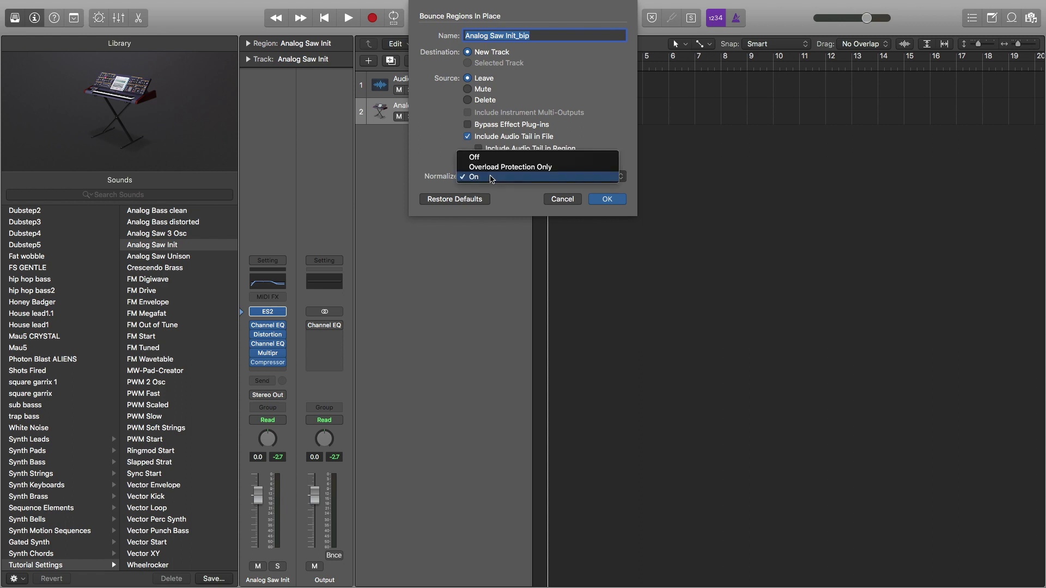
pyautogui.click(486, 161)
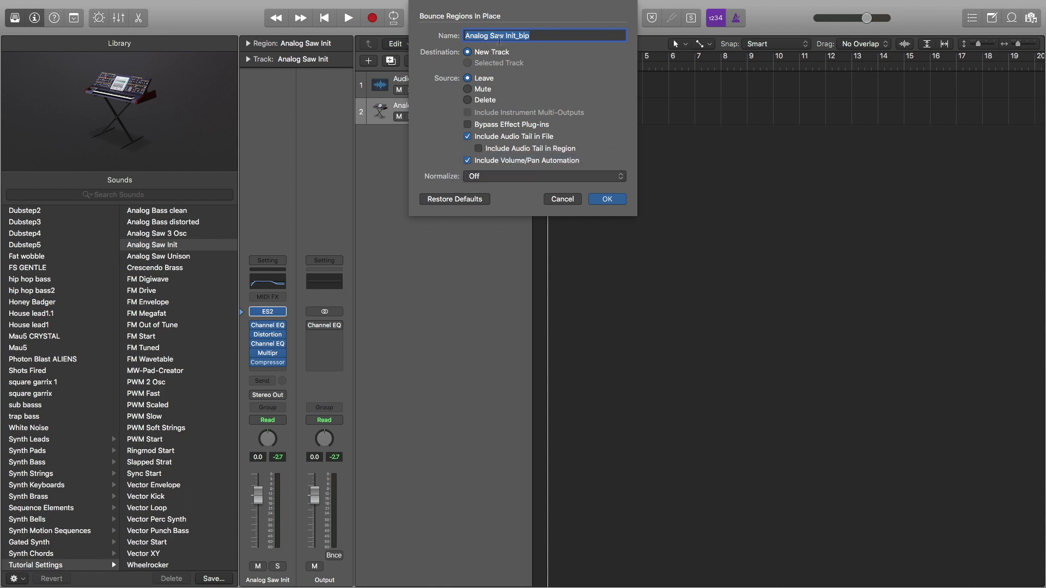
pyautogui.write('Kick Drum Tutorial')
pyautogui.click(603, 200)
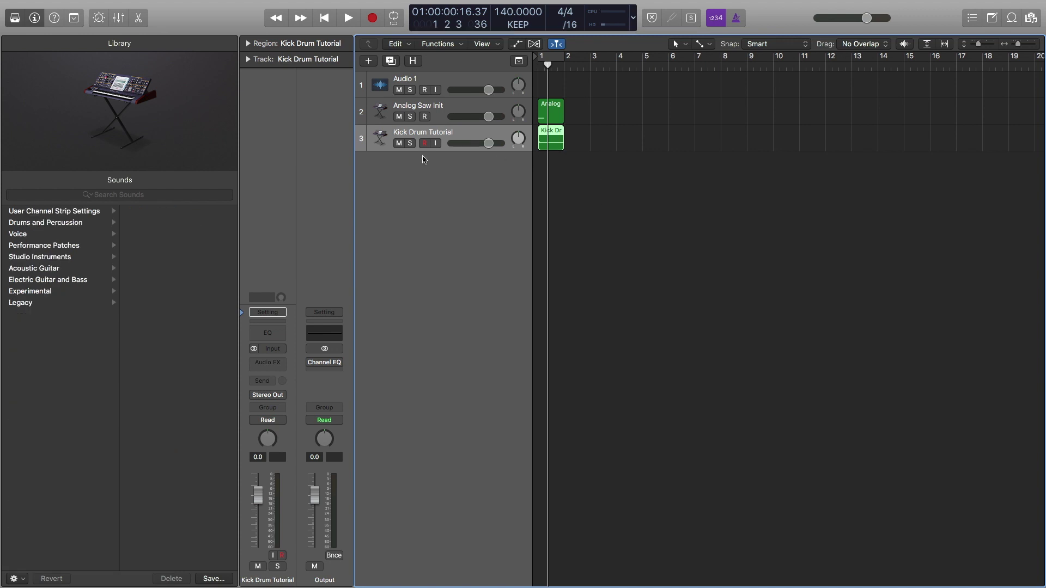
# Mute track 2 and play the bounced Kick Drum Tutorial waveform from bar 1
pyautogui.click(400, 116)
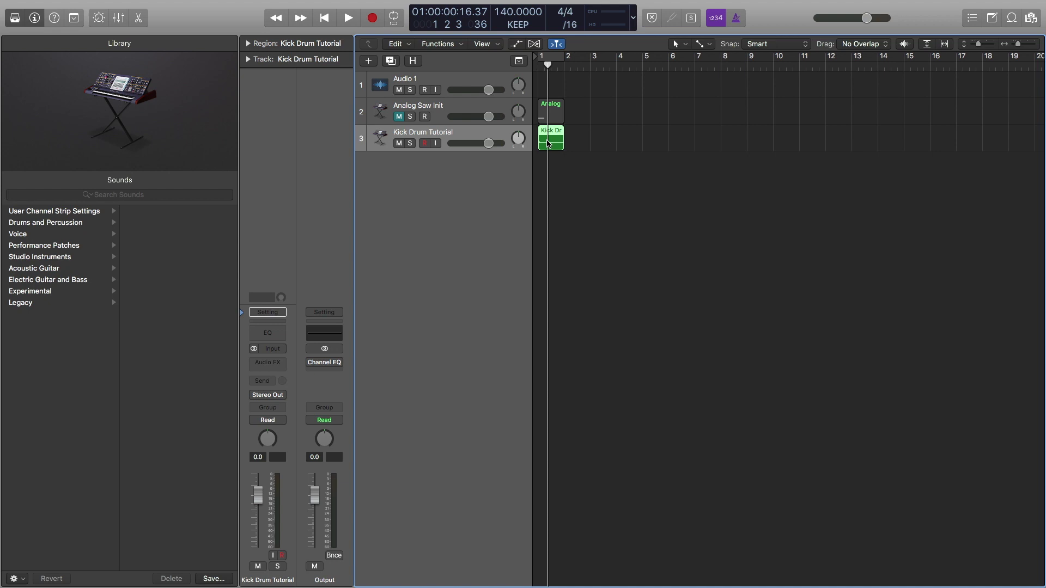
pyautogui.doubleClick(549, 143)
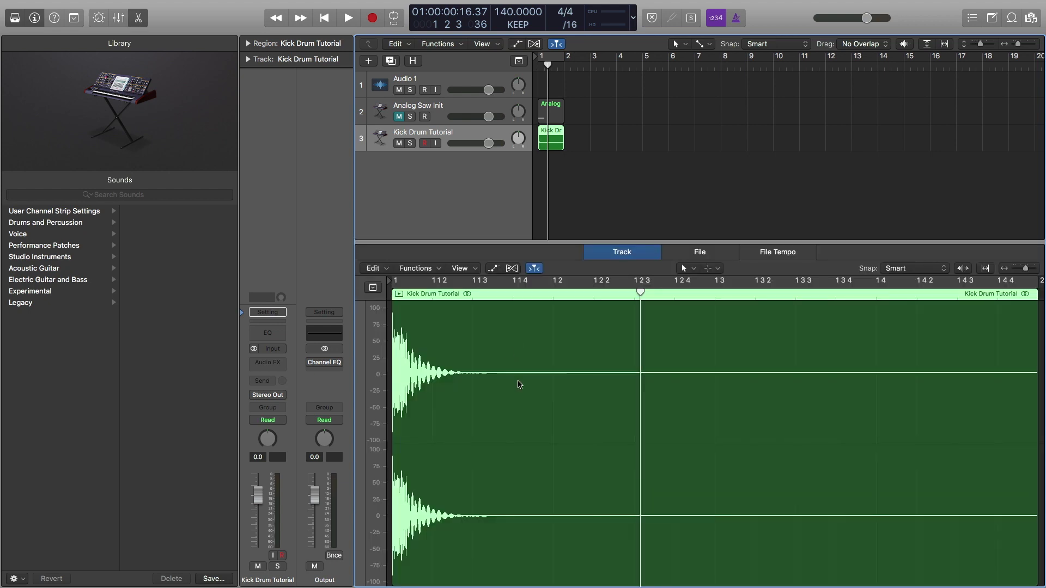
pyautogui.hotkey('shift', 'space')
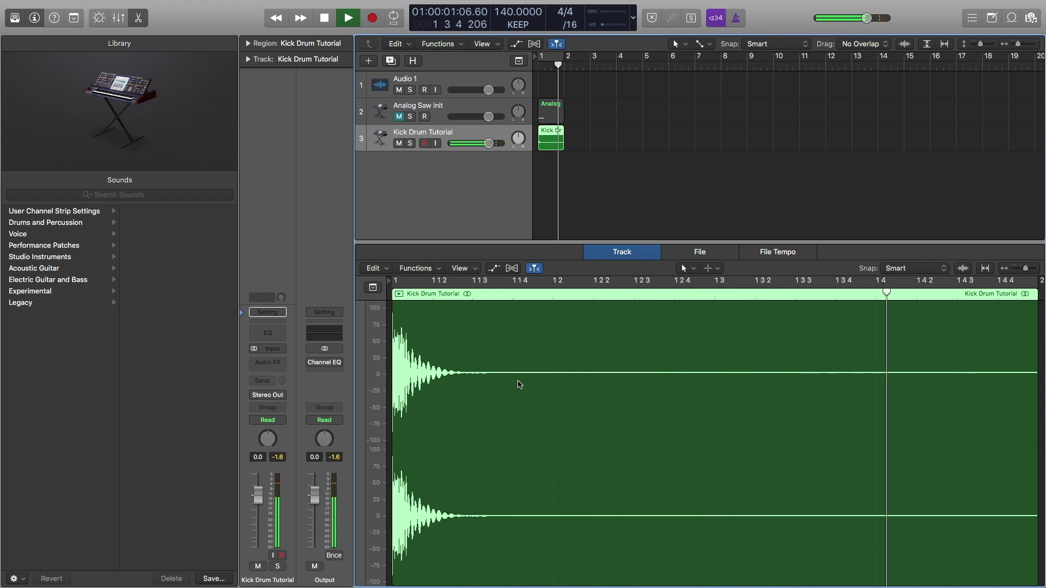
pyautogui.press('space')
pyautogui.press('e')
pyautogui.press('Up')
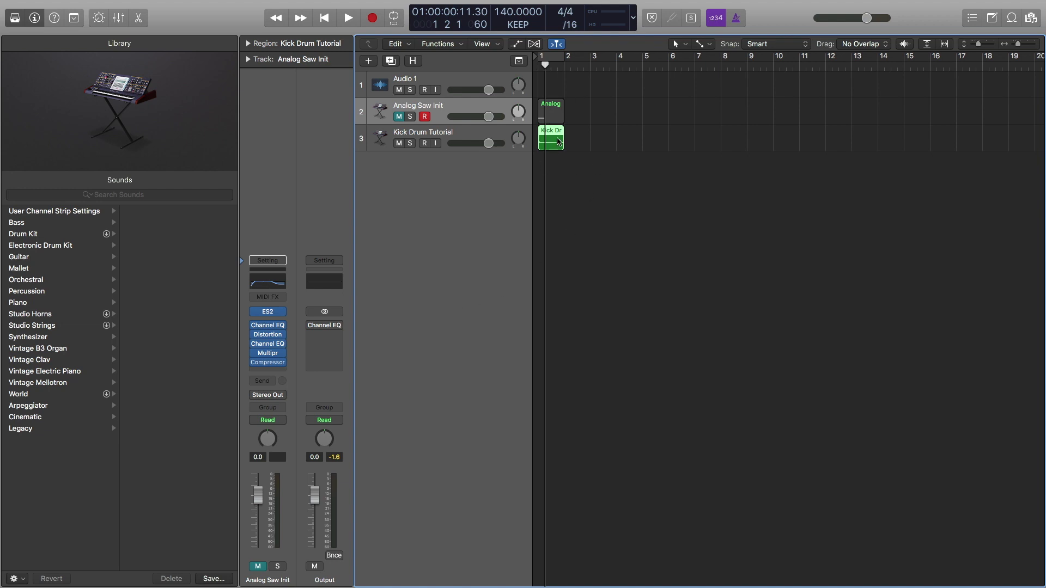
# Add the Kick Drum Tutorial region to the Apple Loops Library as a One-shot under All Drums › Kick
pyautogui.rightClick(553, 133)
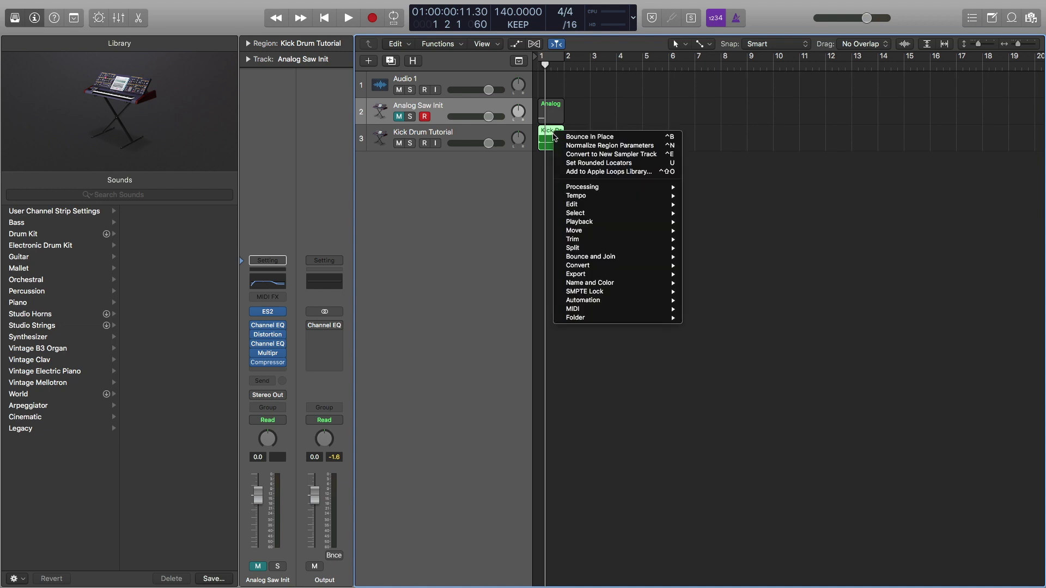
pyautogui.click(587, 172)
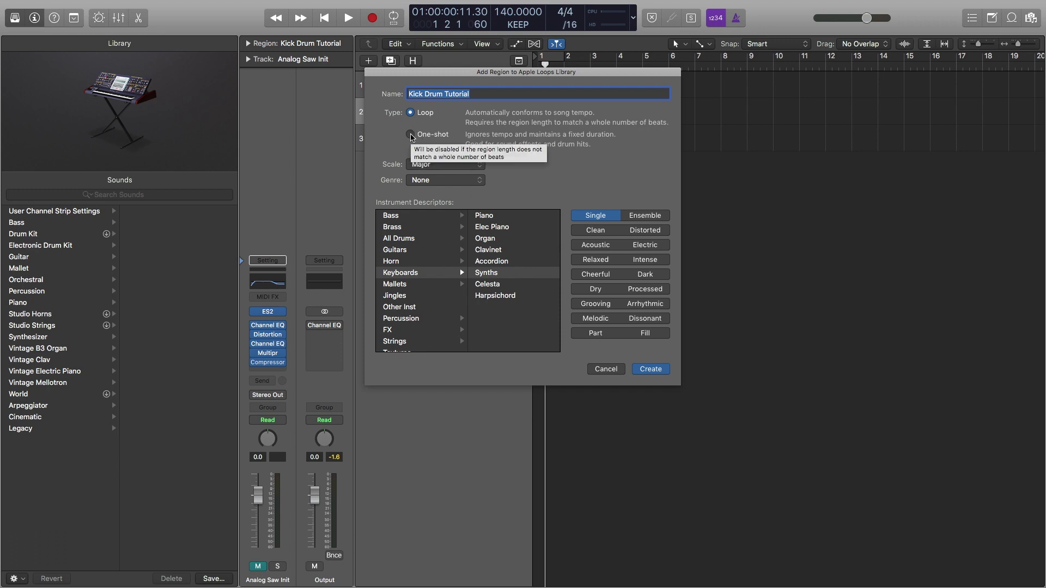
pyautogui.click(411, 134)
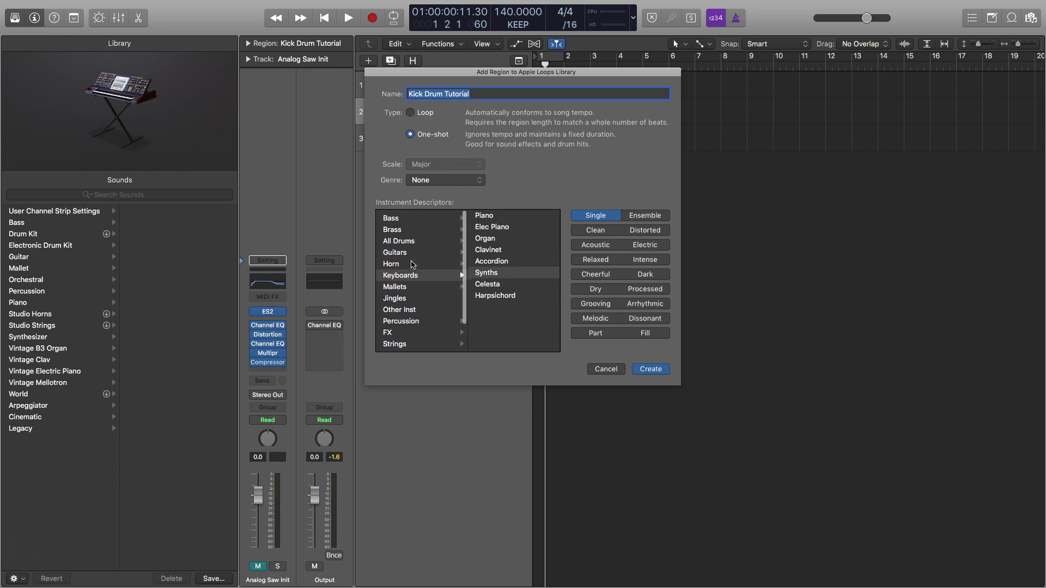
pyautogui.click(414, 242)
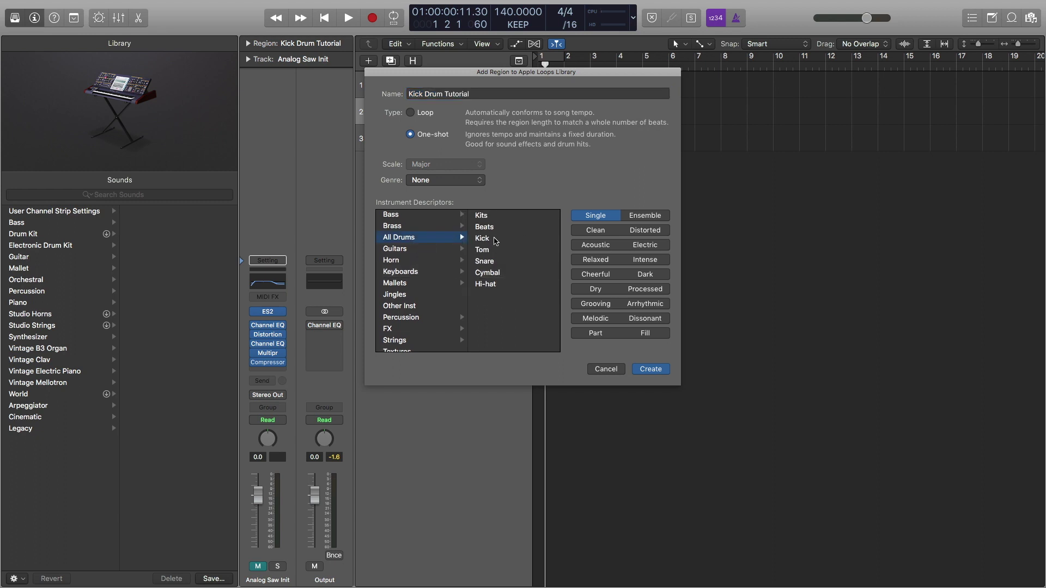
pyautogui.click(496, 240)
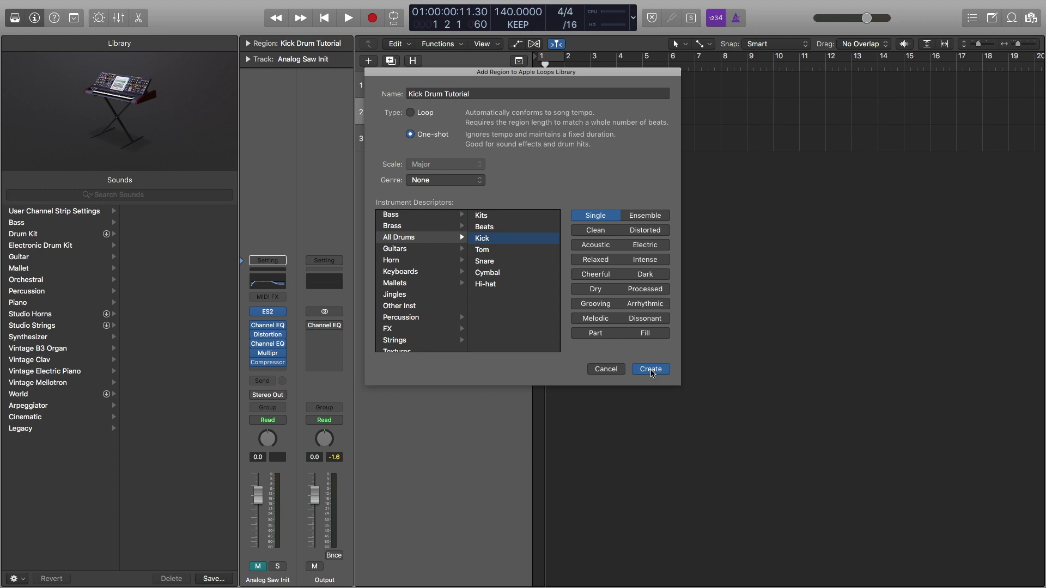
pyautogui.click(651, 370)
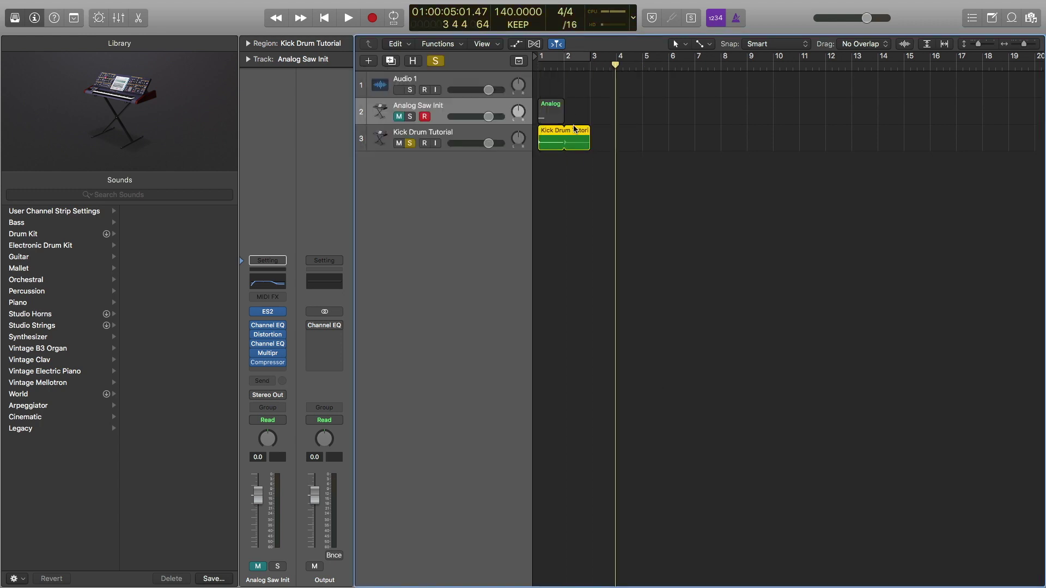
# Drag the Kick Drum Tutorial region's right edge back so it ends at bar 2
pyautogui.moveTo(589, 131); pyautogui.dragTo(561, 131)
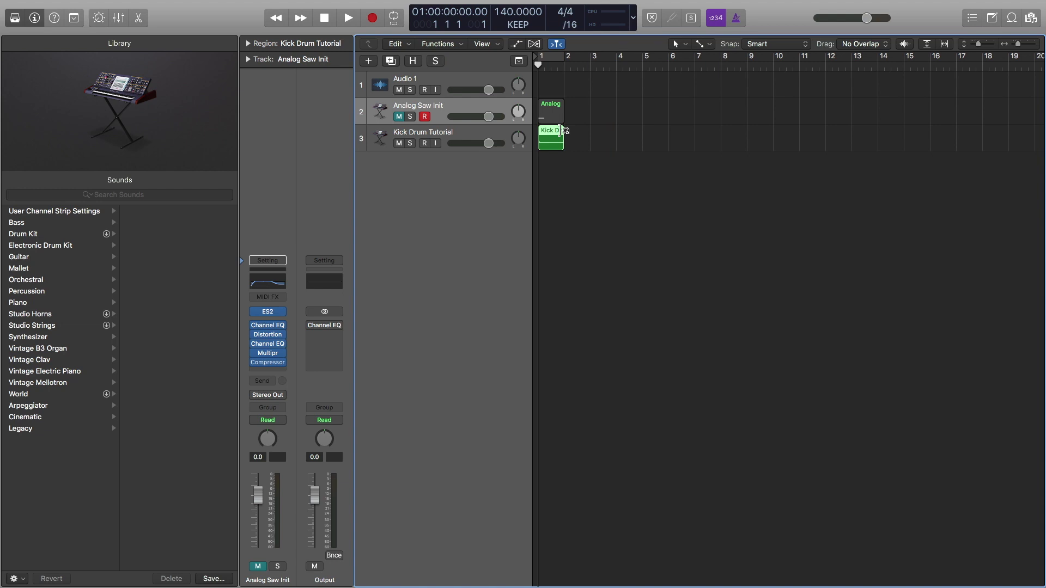